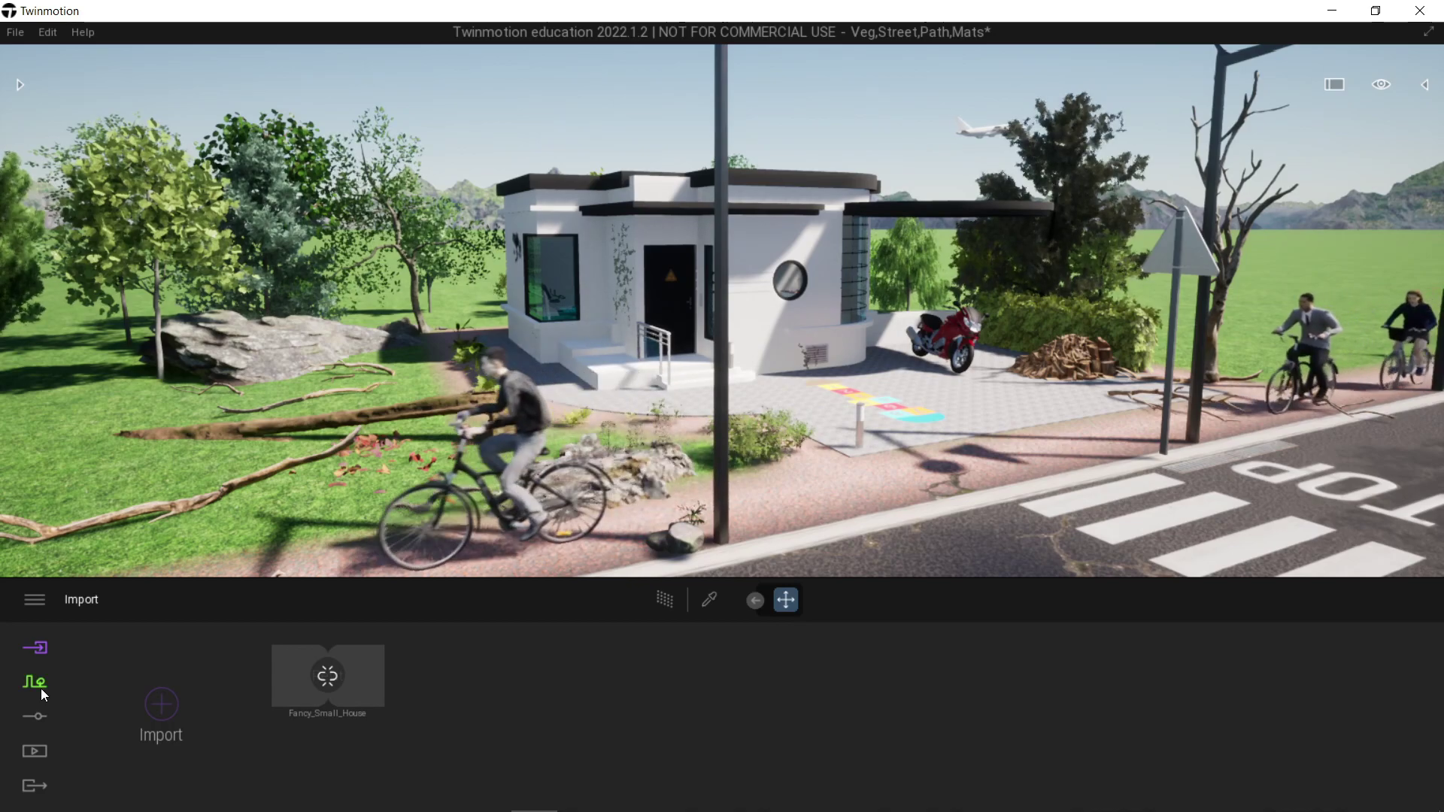
- In the weather settings, try the Weather and Season ranges, and set the season to winter and the weather to cloudy
{"action": "left_click", "coordinate": [39, 718]}
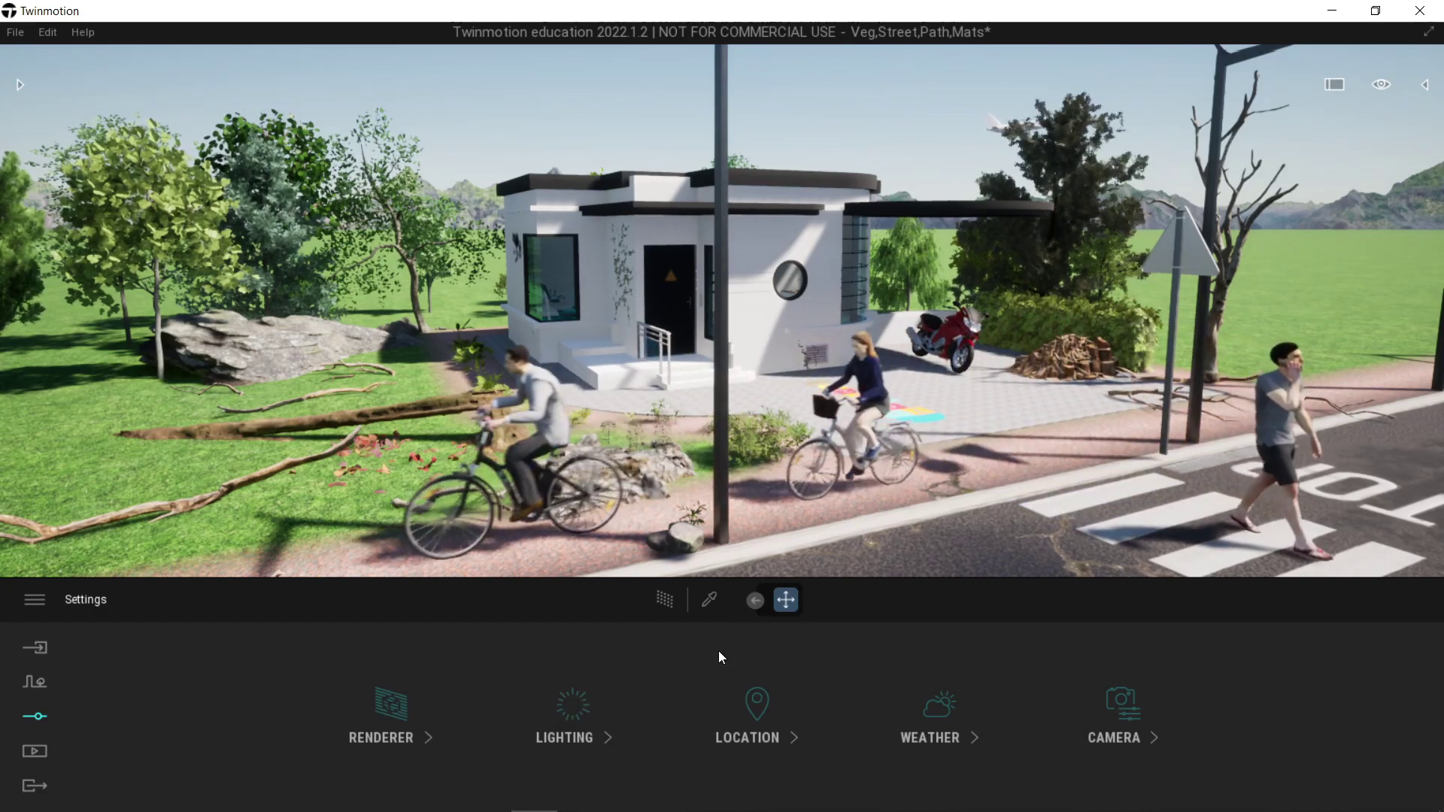
{"action": "left_click", "coordinate": [942, 707]}
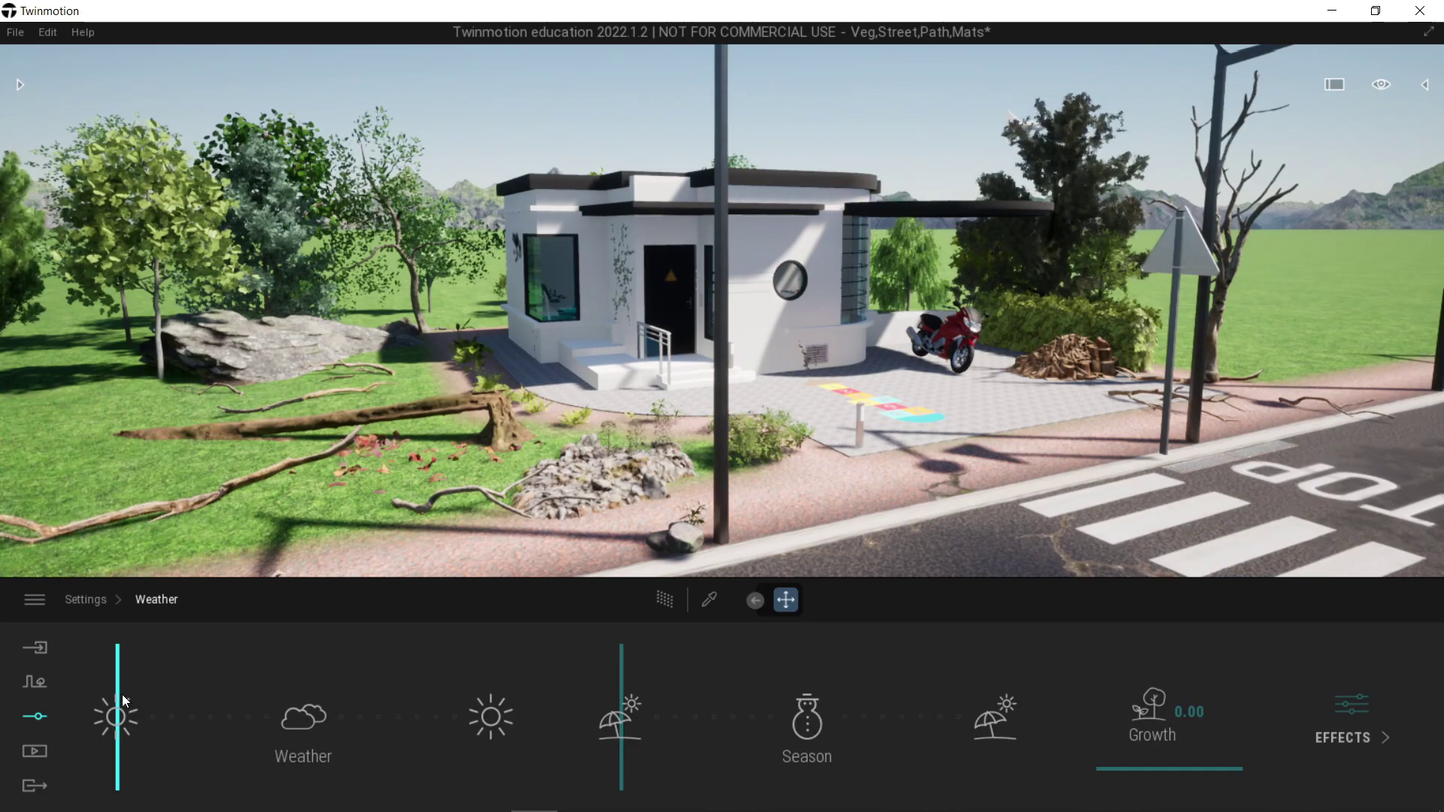
{"action": "left_click_drag", "start_coordinate": [139, 694], "coordinate": [471, 735]}
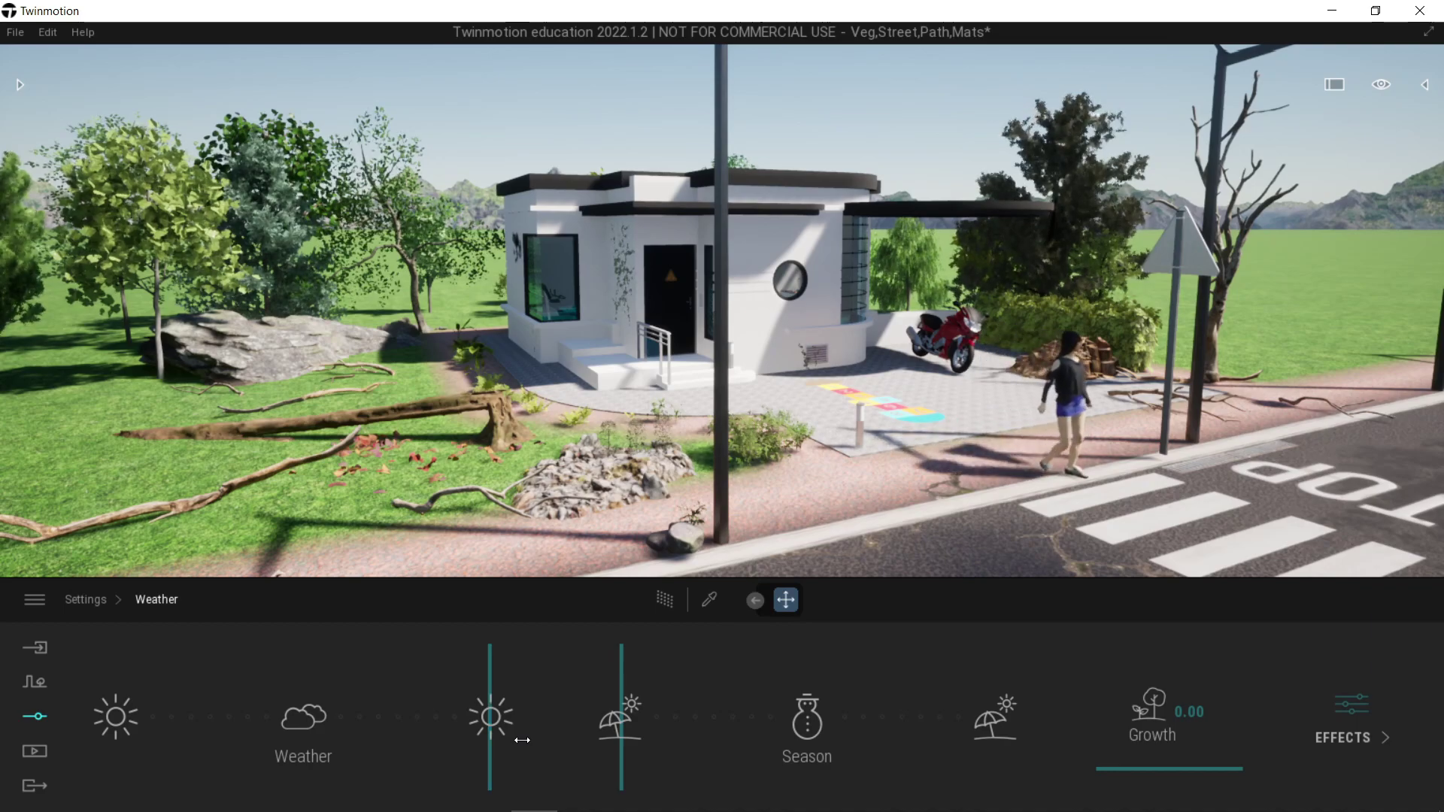
{"action": "left_click_drag", "start_coordinate": [520, 740], "coordinate": [115, 703]}
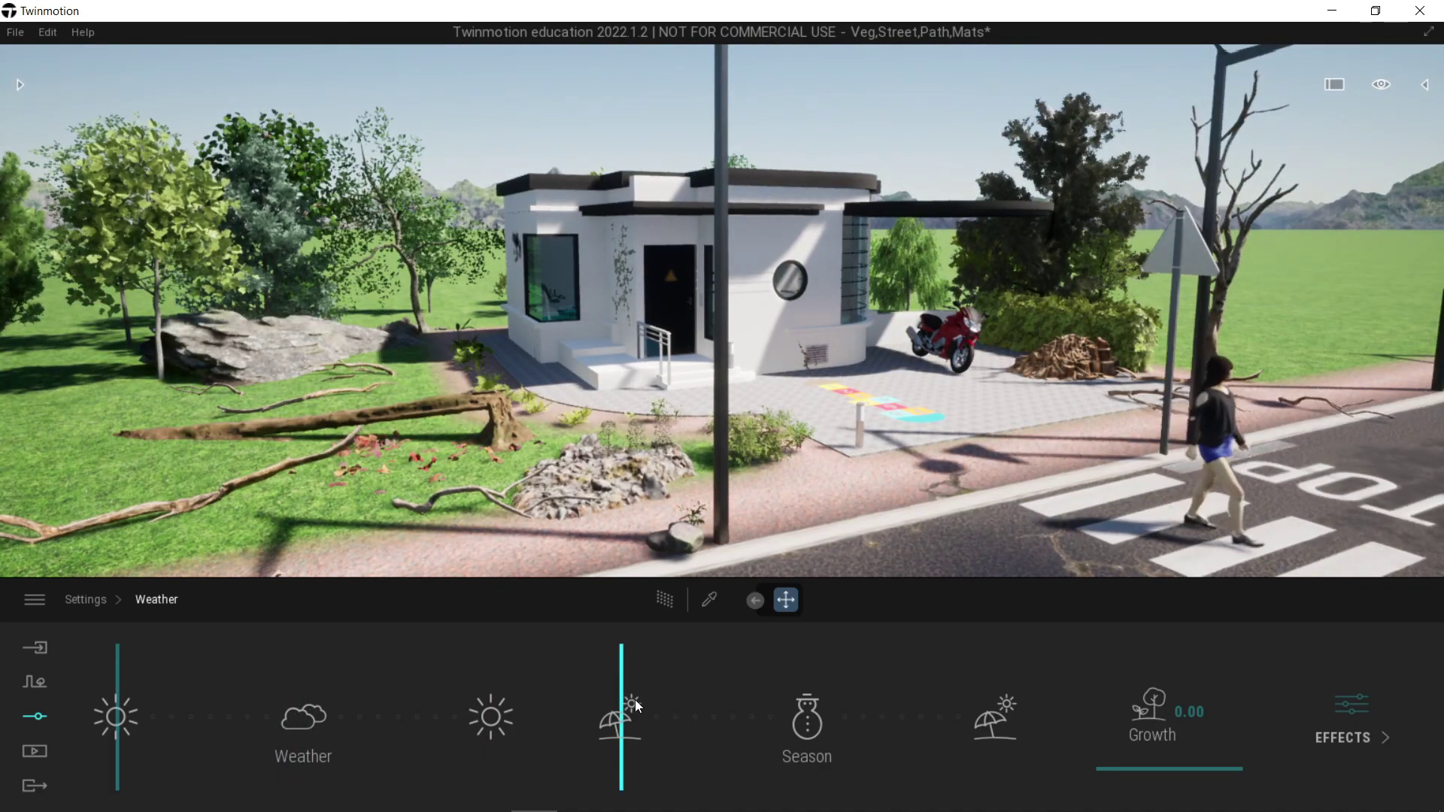
{"action": "left_click_drag", "start_coordinate": [752, 692], "coordinate": [1010, 725]}
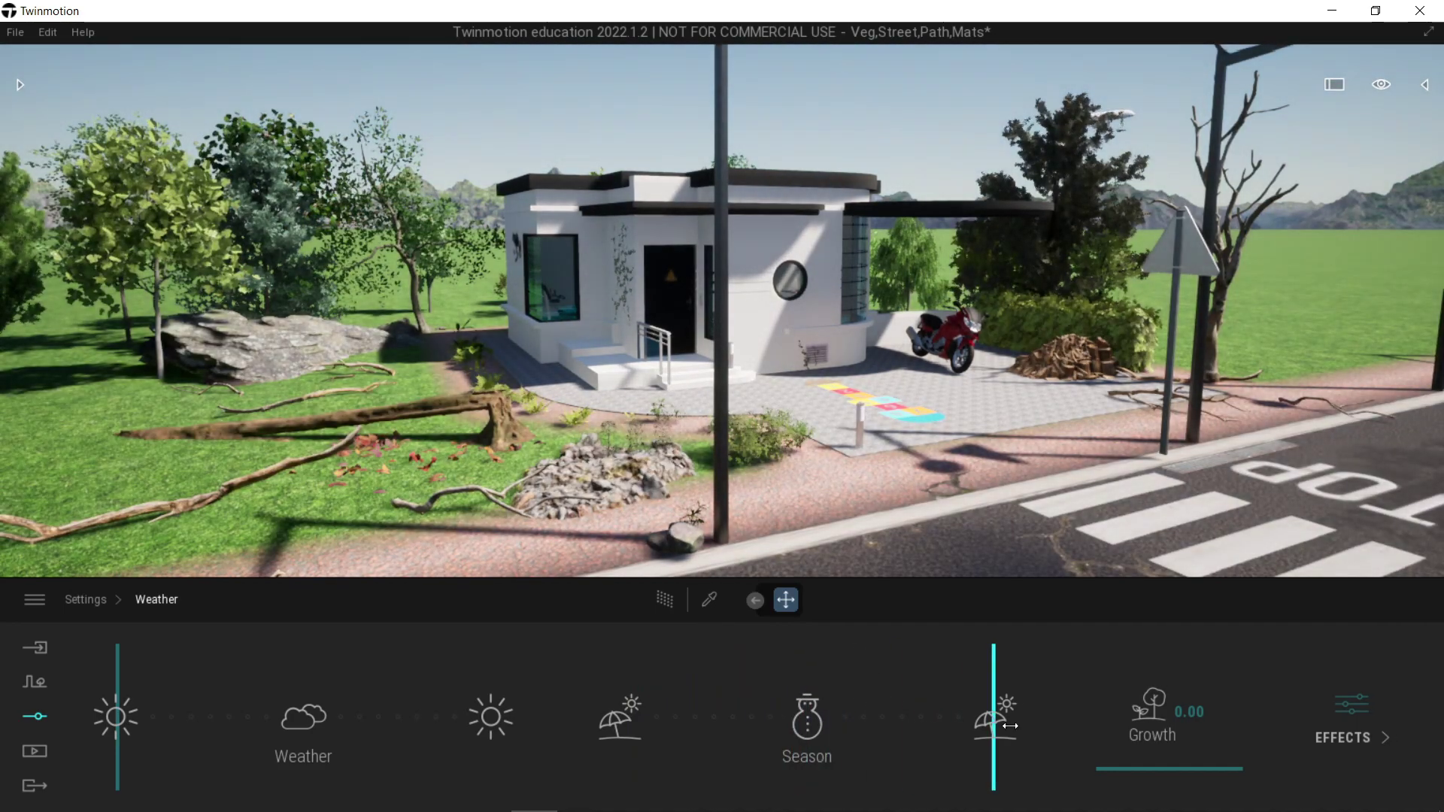
{"action": "left_click_drag", "start_coordinate": [872, 713], "coordinate": [822, 707]}
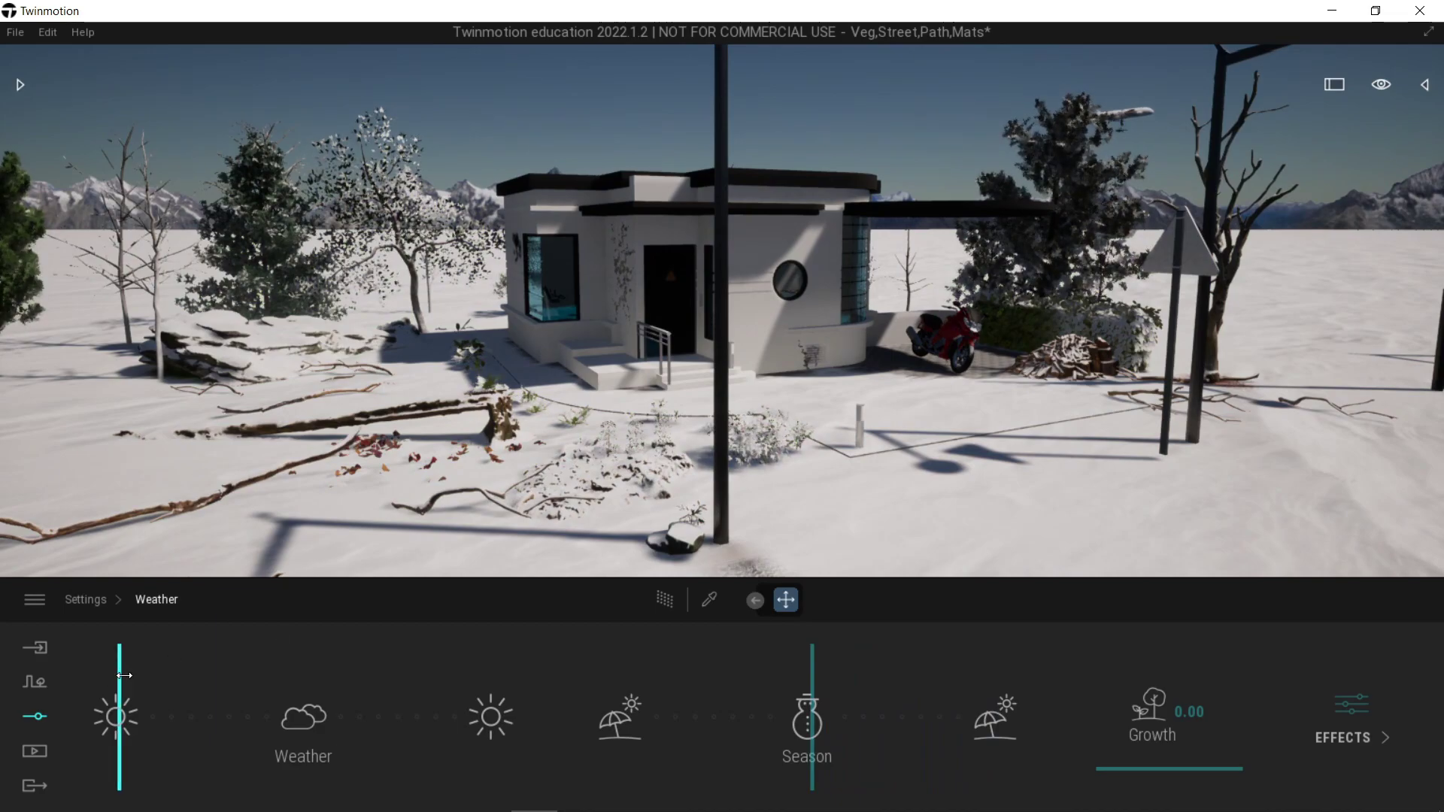
{"action": "left_click_drag", "start_coordinate": [247, 685], "coordinate": [304, 690]}
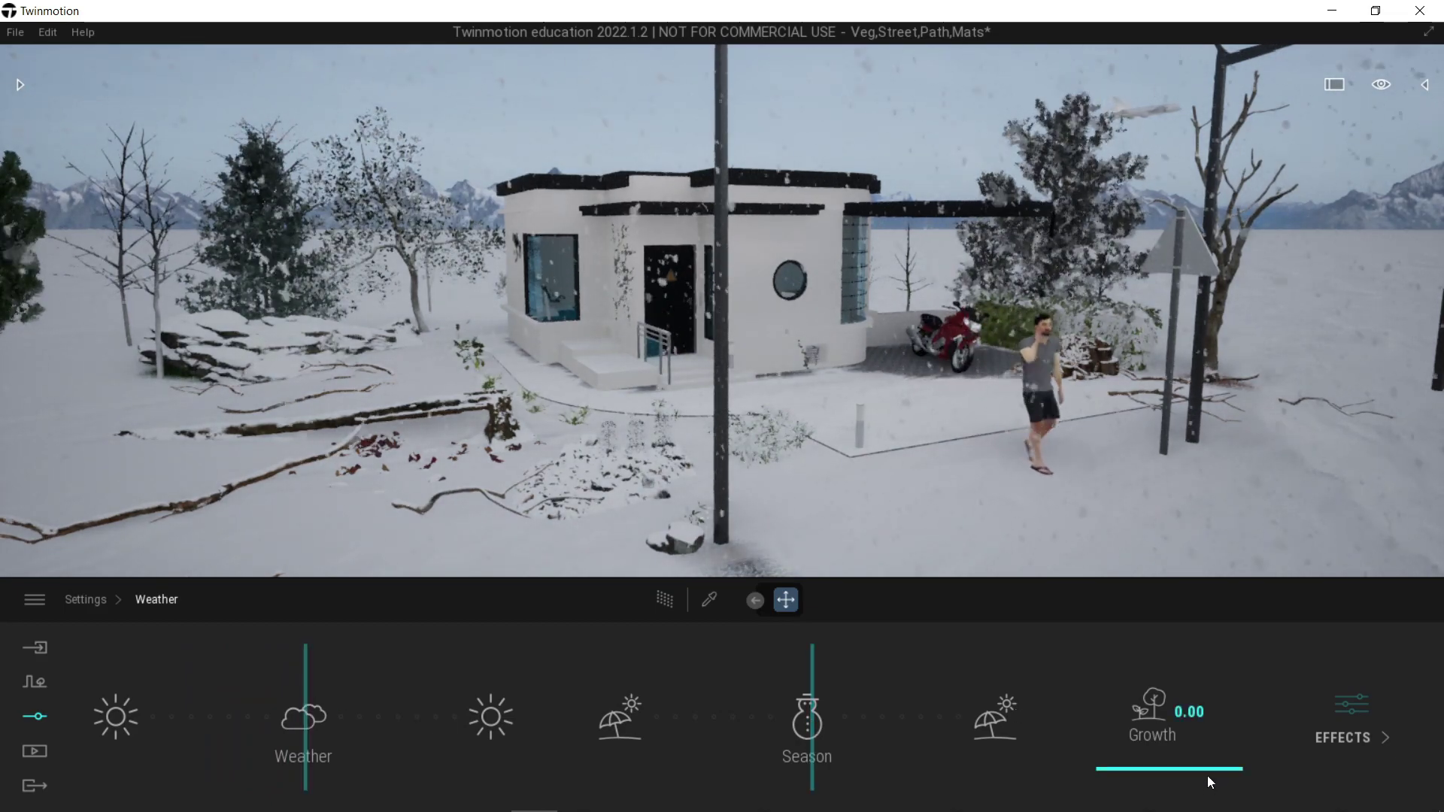
- Try larger vegetation growth values and set Growth to 0.50
{"action": "left_click_drag", "start_coordinate": [1208, 772], "coordinate": [1208, 763]}
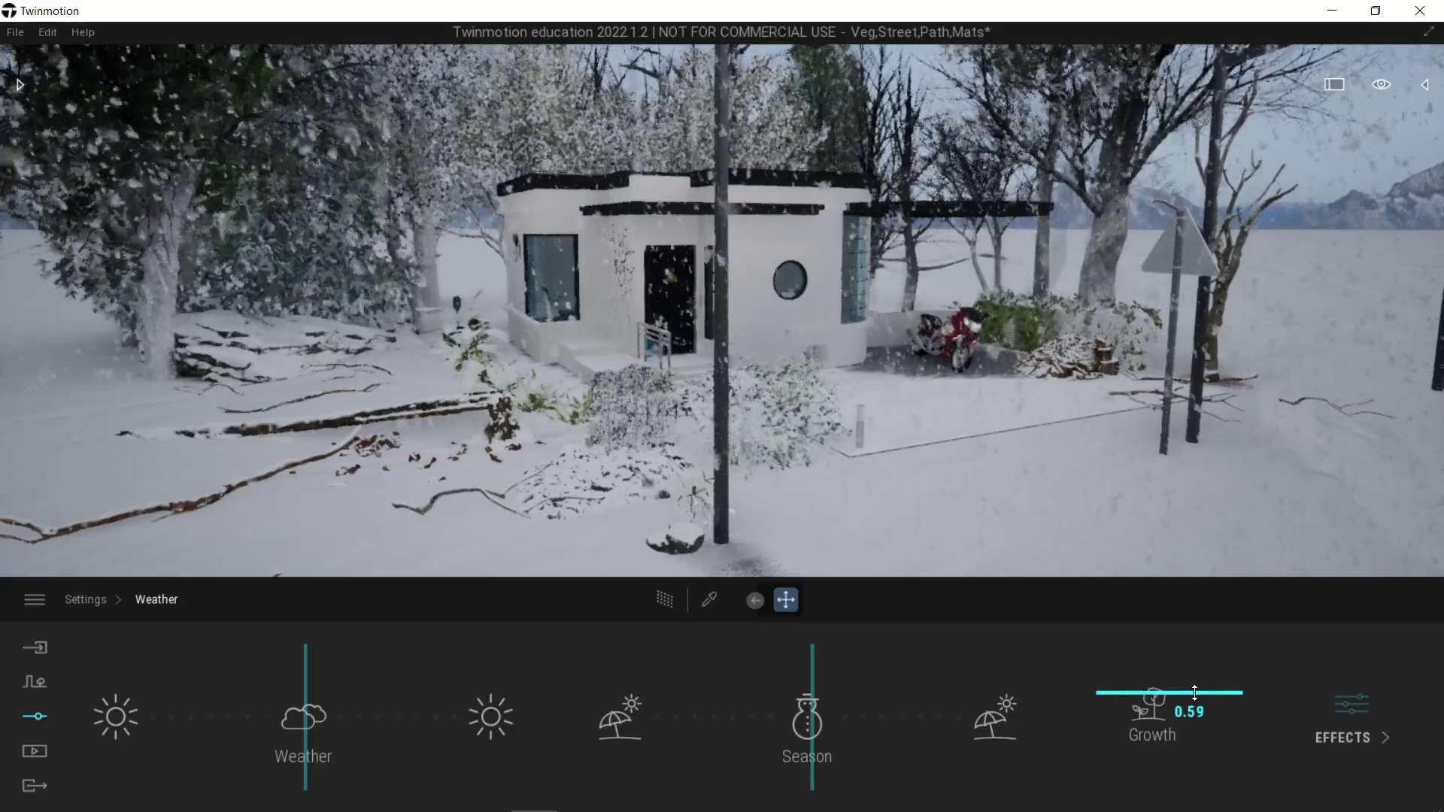
{"action": "middle_click_drag", "start_coordinate": [880, 488], "coordinate": [927, 423], "text": "shift"}
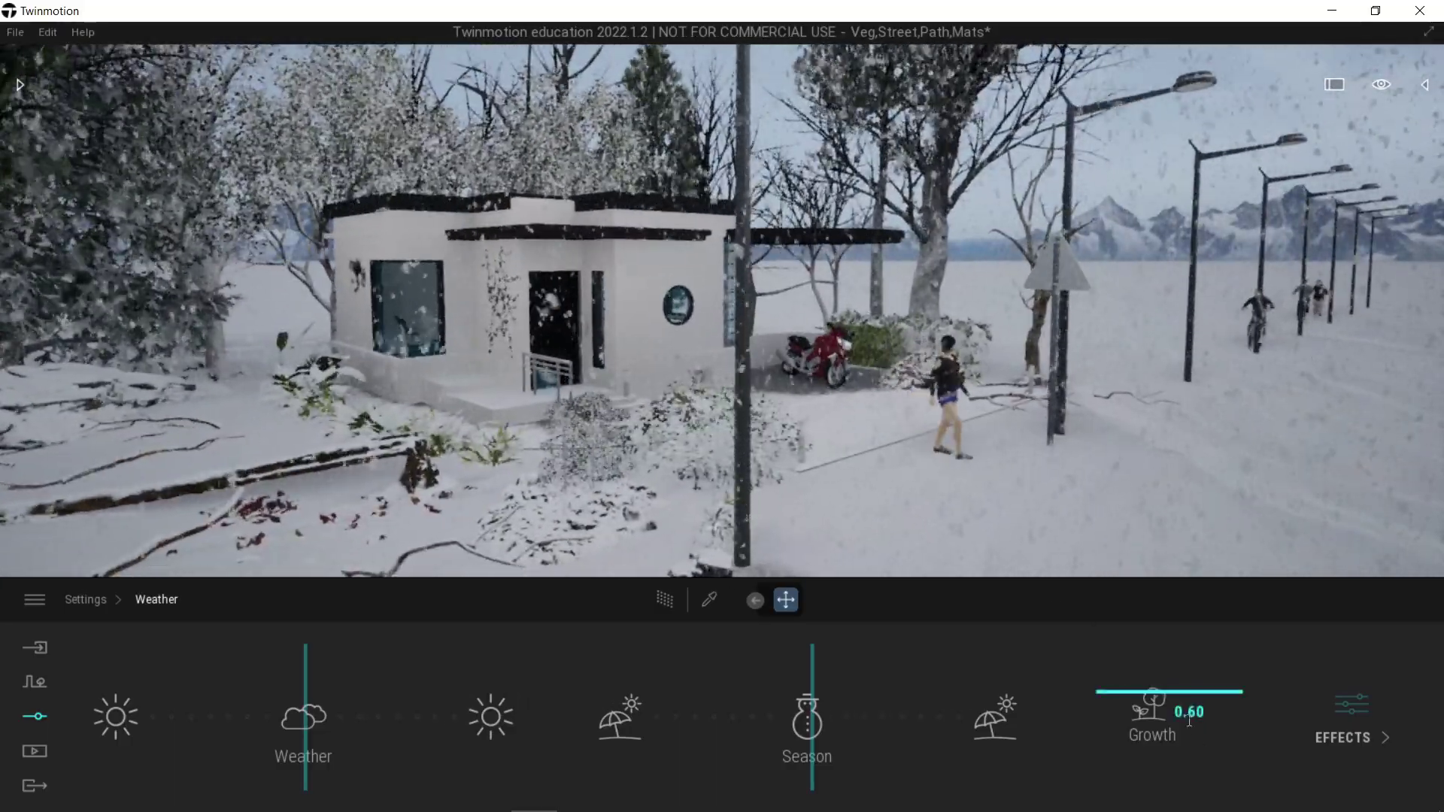
{"action": "mouse_move", "coordinate": [1180, 706]}
{"action": "left_mouse_down"}
{"action": "mouse_move", "coordinate": [1139, 712]}
{"action": "mouse_move", "coordinate": [1163, 711]}
{"action": "left_mouse_up"}
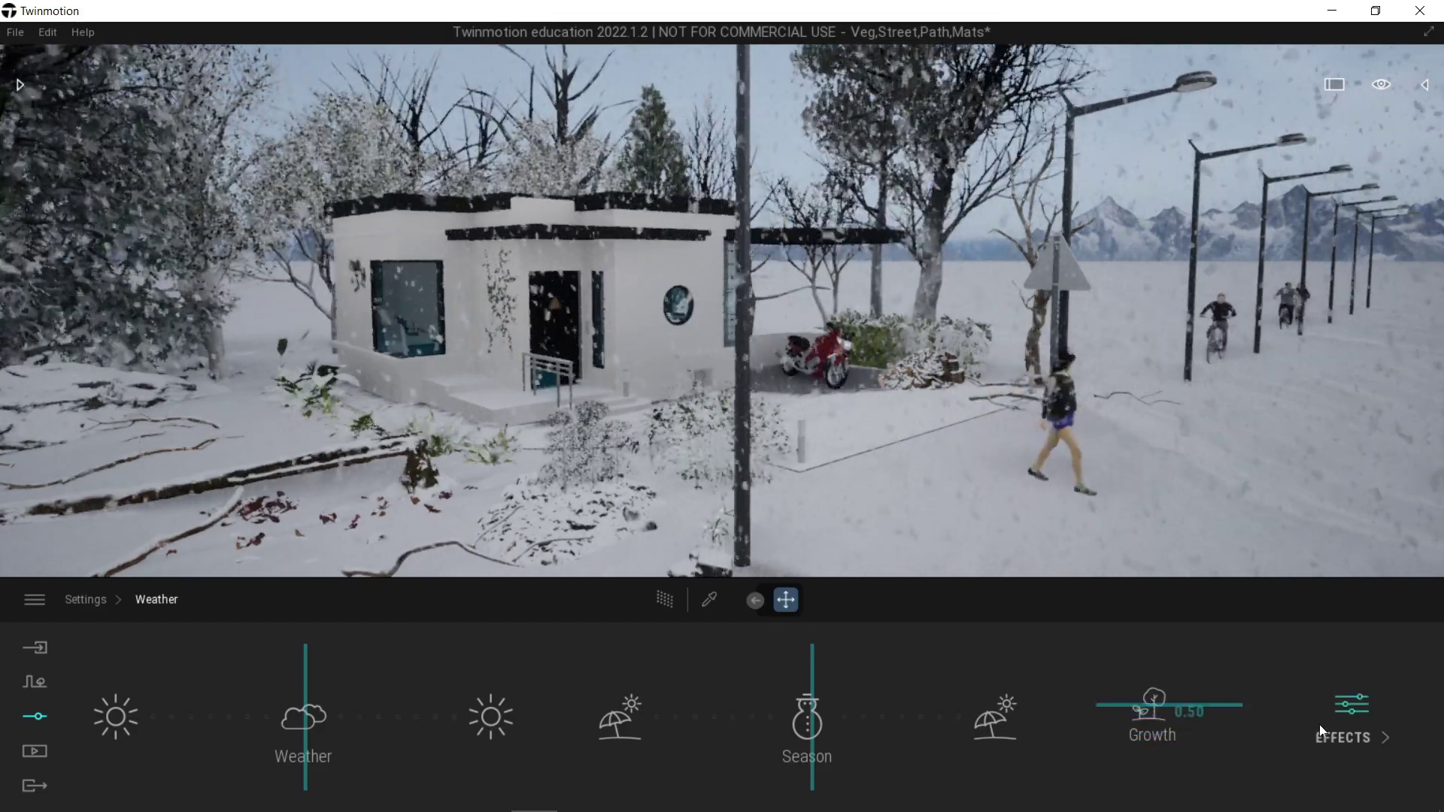
- Set the wind speed in the weather effects to 2.56 and inspect the plants near the house up close
{"action": "left_click", "coordinate": [1343, 716]}
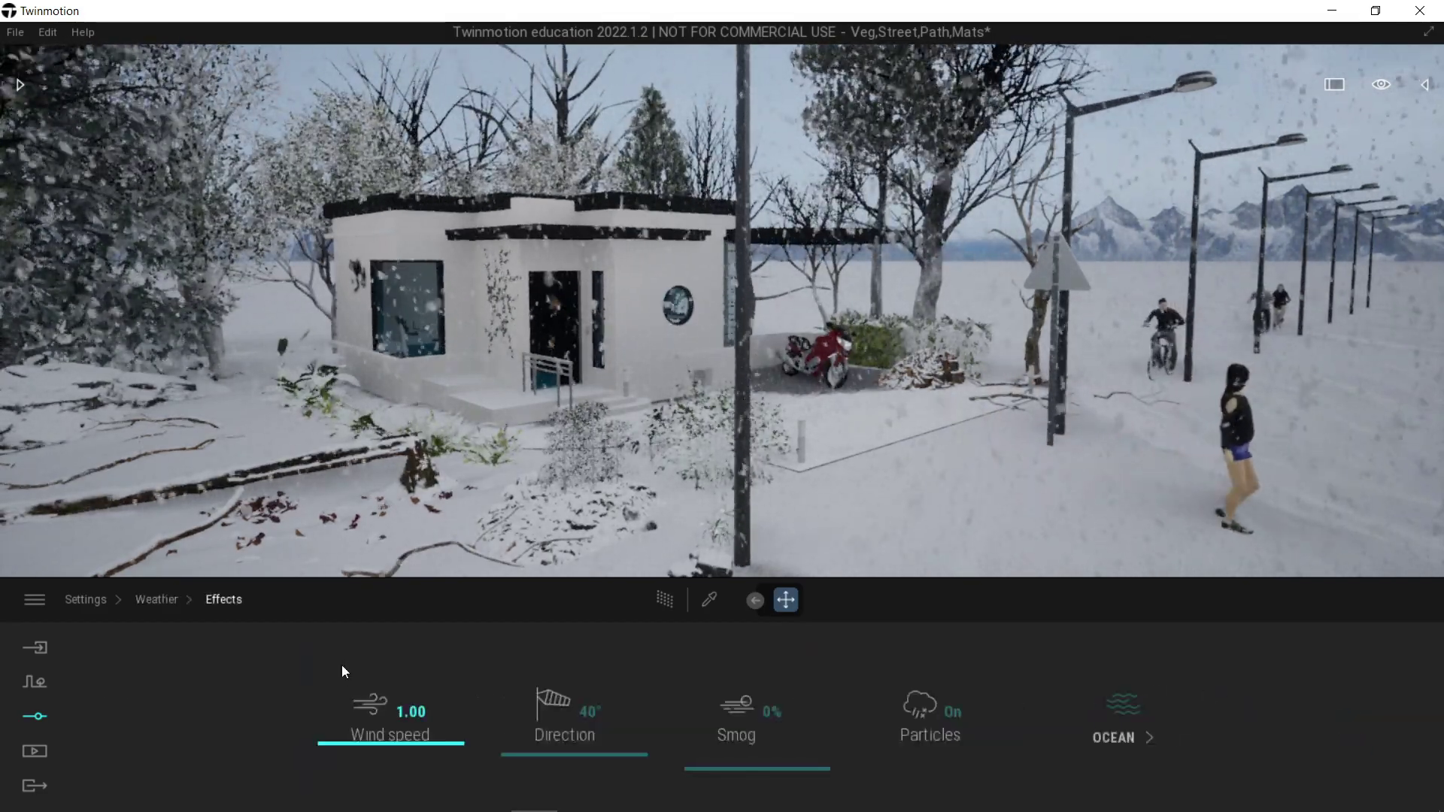
{"action": "left_click_drag", "start_coordinate": [400, 754], "coordinate": [413, 683]}
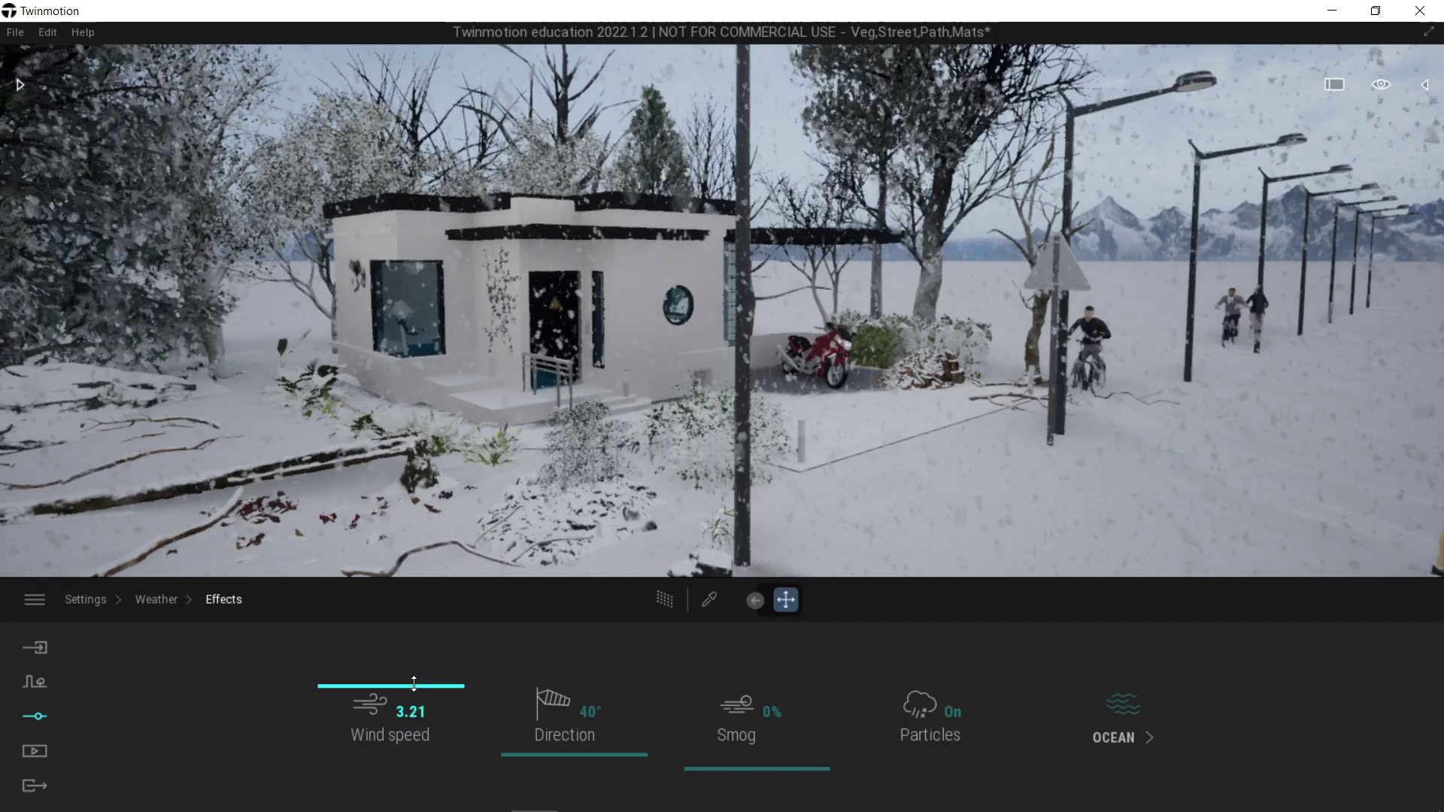
{"action": "left_click_drag", "start_coordinate": [405, 763], "coordinate": [408, 703]}
{"action": "key", "text": "w"}
{"action": "right_click_drag", "start_coordinate": [792, 270], "coordinate": [864, 433]}
{"action": "key", "text": "w"}
{"action": "key", "text": "w"}
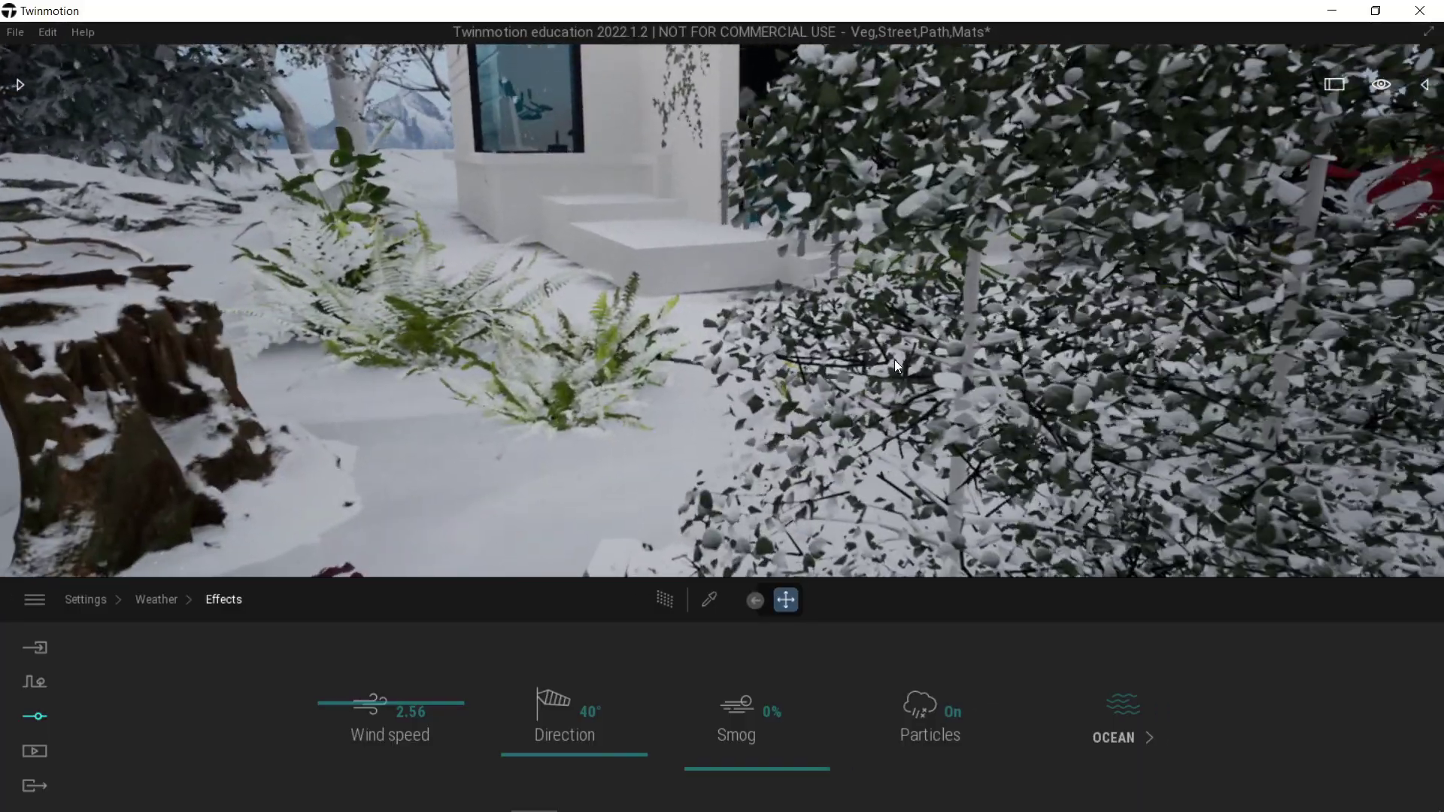
{"action": "left_click_drag", "start_coordinate": [894, 361], "coordinate": [813, 361]}
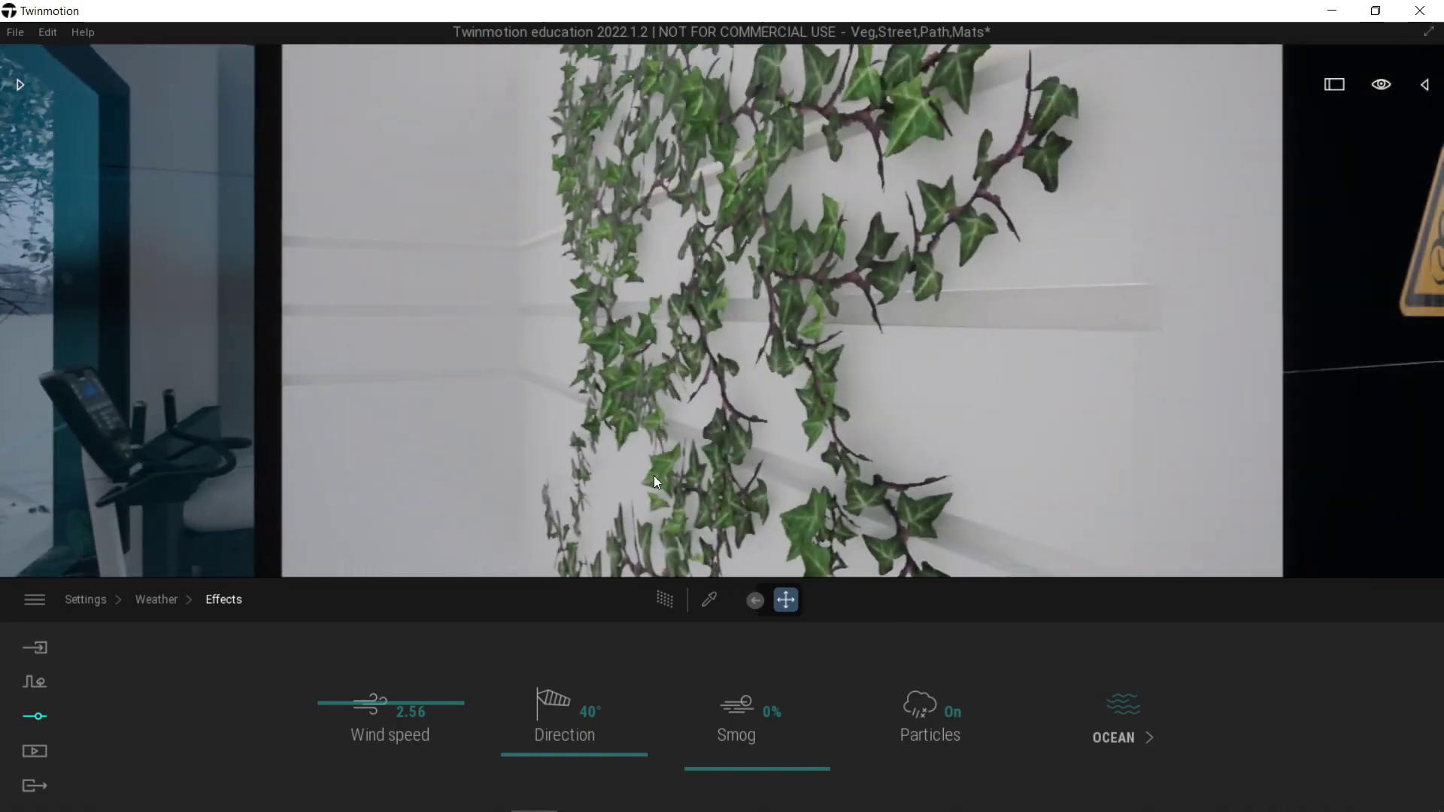
- Set the wind direction to 37° and the smog to 29%
{"action": "mouse_move", "coordinate": [450, 701]}
{"action": "left_mouse_down"}
{"action": "mouse_move", "coordinate": [463, 609]}
{"action": "mouse_move", "coordinate": [454, 767]}
{"action": "mouse_move", "coordinate": [448, 699]}
{"action": "left_mouse_up"}
{"action": "mouse_move", "coordinate": [573, 750]}
{"action": "left_mouse_down"}
{"action": "mouse_move", "coordinate": [593, 652]}
{"action": "mouse_move", "coordinate": [590, 752]}
{"action": "left_mouse_up"}
{"action": "left_click_drag", "start_coordinate": [753, 761], "coordinate": [754, 731]}
- Try the smog at 95% on the view of the house and street, and set it to 20%
{"action": "scroll", "coordinate": [676, 422], "scroll_direction": "down", "scroll_amount": 3}
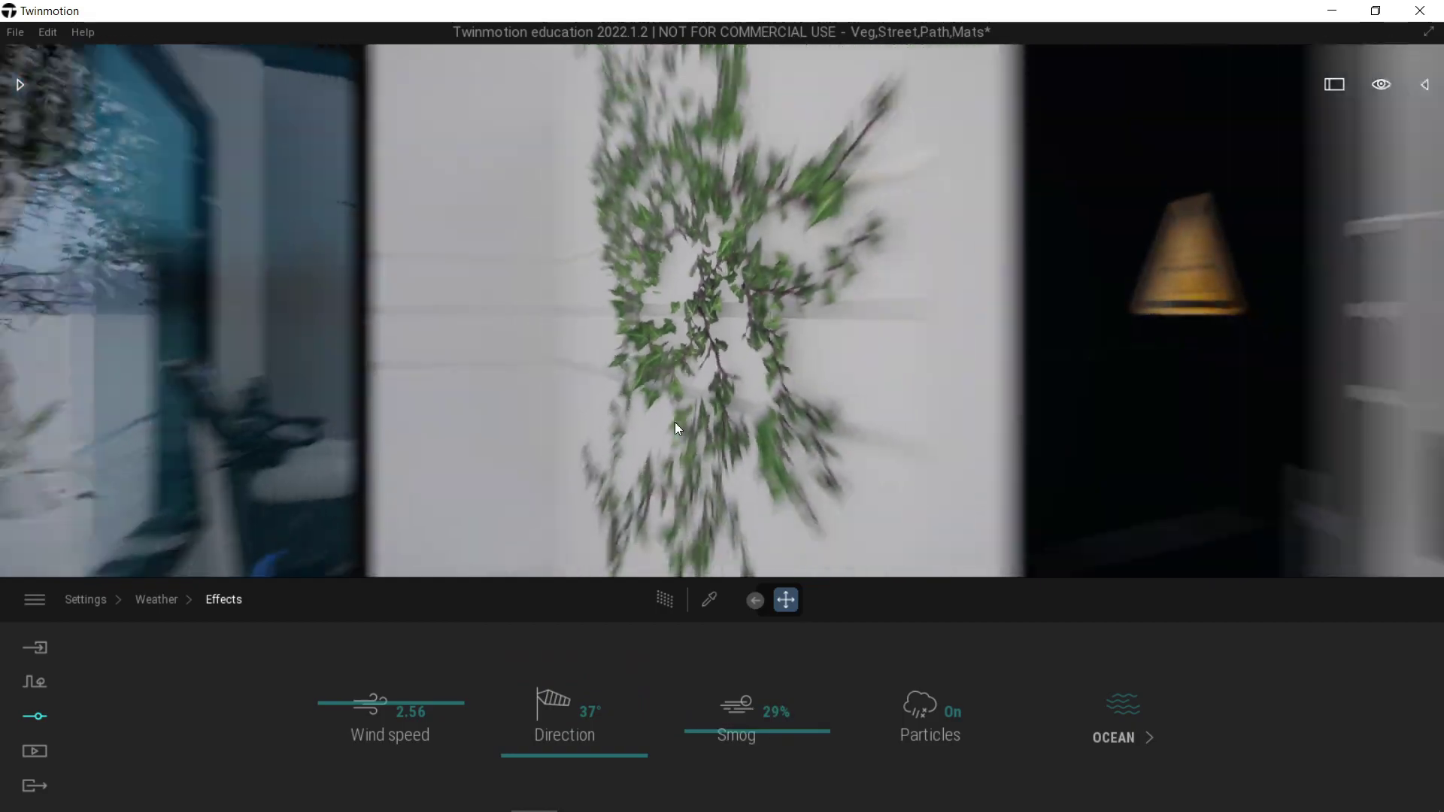
{"action": "scroll", "coordinate": [674, 422], "scroll_direction": "down", "scroll_amount": 3}
{"action": "right_click_drag", "start_coordinate": [675, 422], "coordinate": [855, 406]}
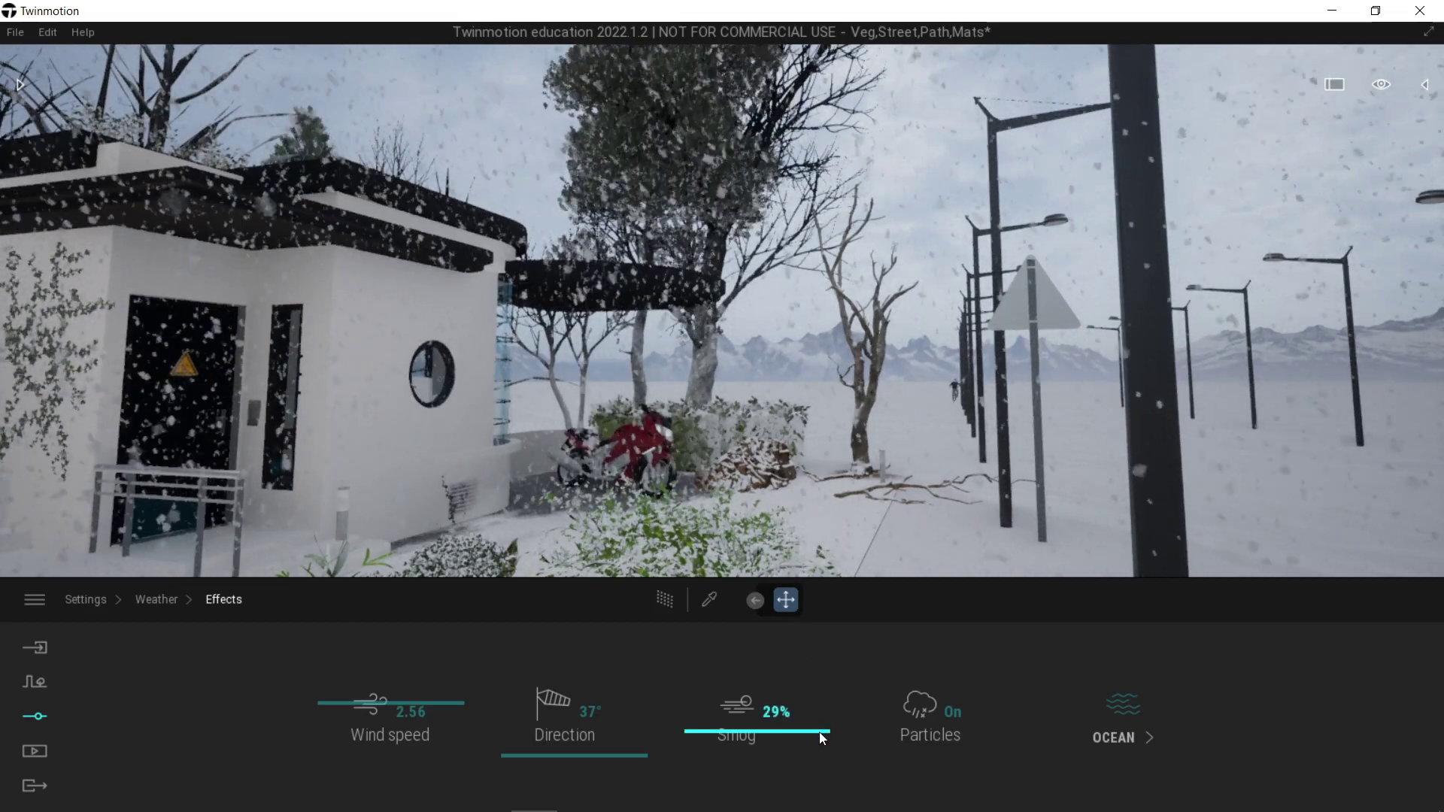
{"action": "left_click_drag", "start_coordinate": [819, 732], "coordinate": [820, 717]}
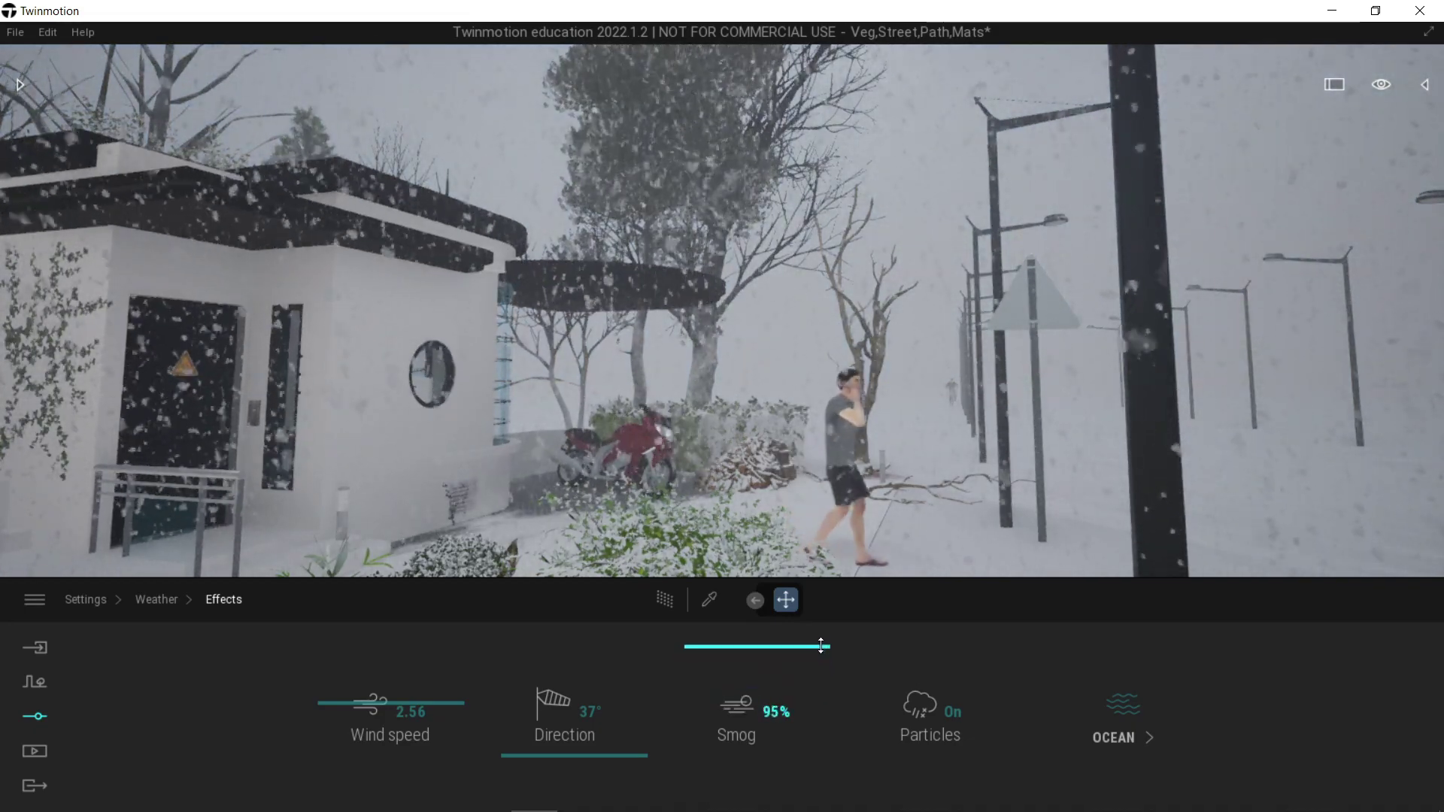
{"action": "left_click_drag", "start_coordinate": [827, 649], "coordinate": [815, 743]}
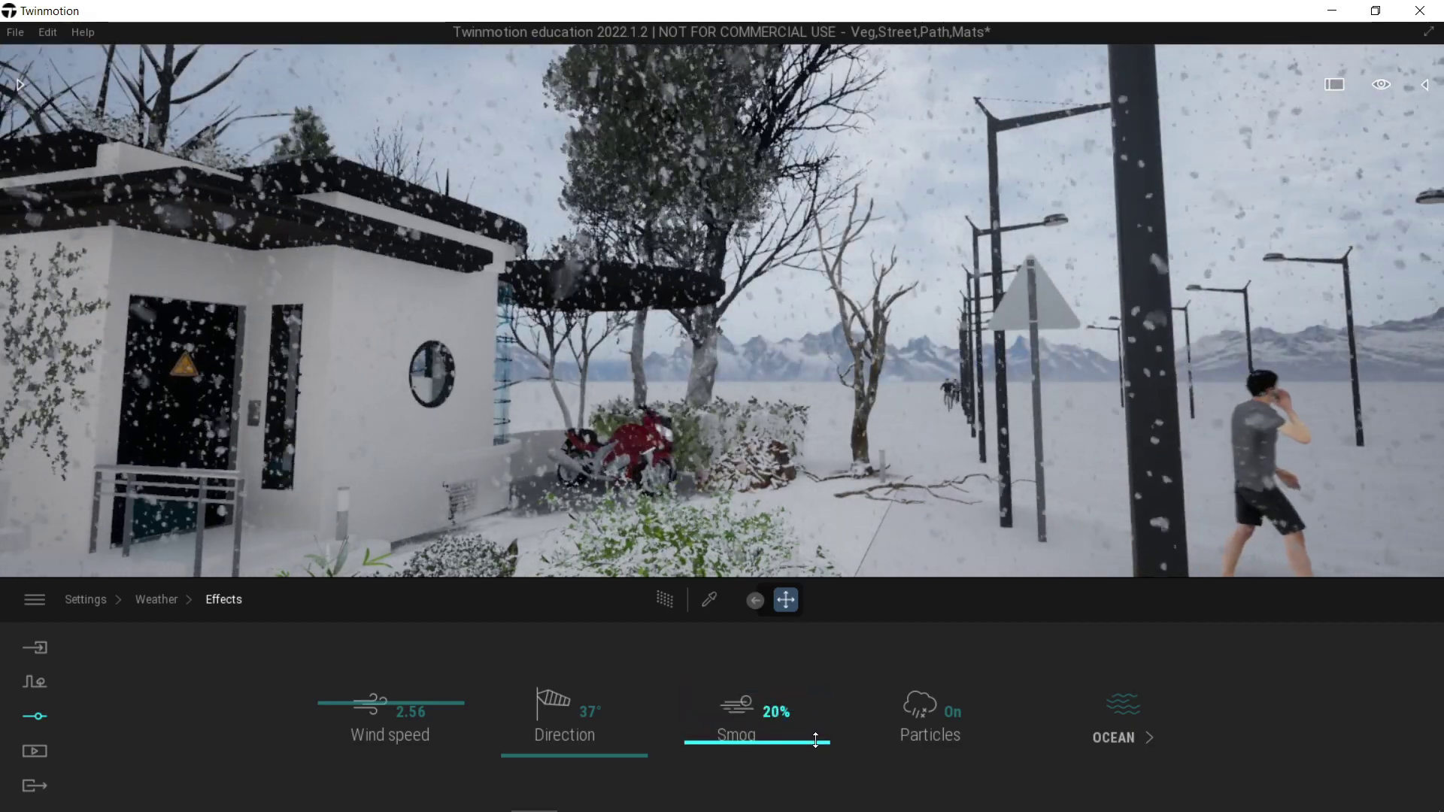
- Switch the weather particles off and on again to compare the scene with and without snow
{"action": "middle_click_drag", "start_coordinate": [895, 459], "coordinate": [798, 406]}
{"action": "left_click", "coordinate": [939, 702]}
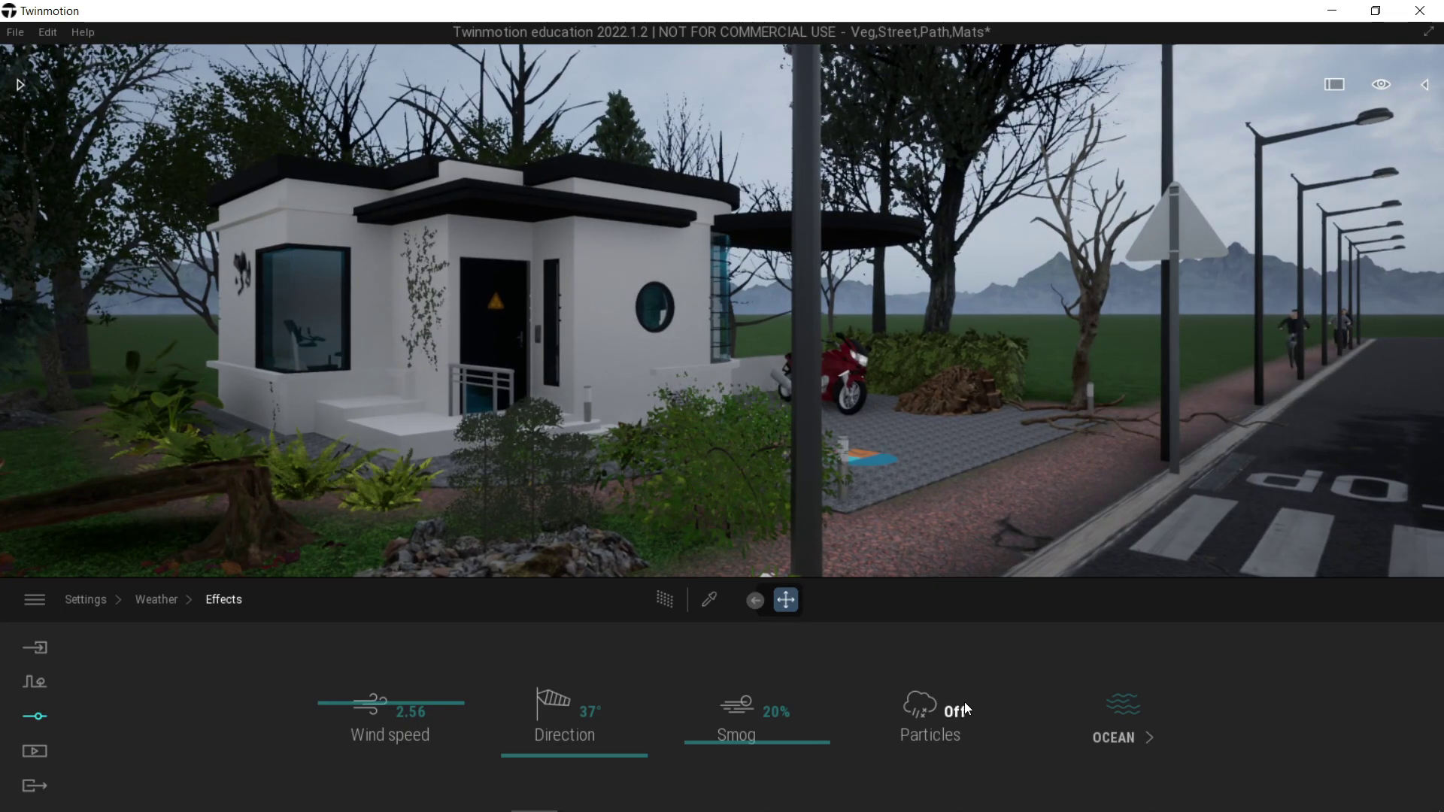
{"action": "mouse_move", "coordinate": [1000, 496]}
{"action": "right_mouse_down"}
{"action": "mouse_move", "coordinate": [1023, 474]}
{"action": "mouse_move", "coordinate": [1006, 454]}
{"action": "mouse_move", "coordinate": [1002, 497]}
{"action": "right_mouse_up"}
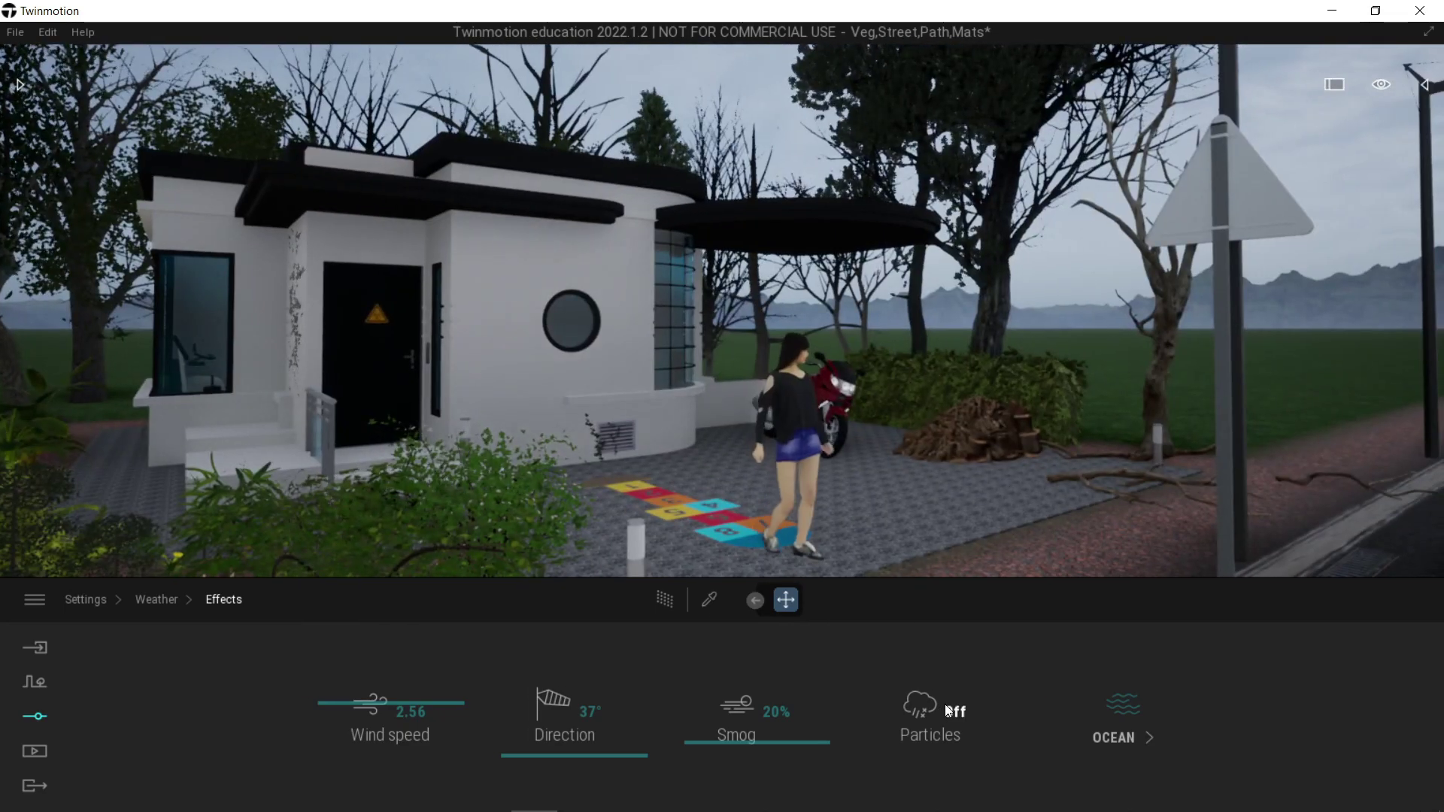
{"action": "left_click", "coordinate": [946, 707]}
{"action": "left_click", "coordinate": [946, 706]}
{"action": "left_click", "coordinate": [949, 715]}
- Enable the ocean in the weather effects and view the flooded house and street
{"action": "right_click_drag", "start_coordinate": [903, 527], "coordinate": [915, 444]}
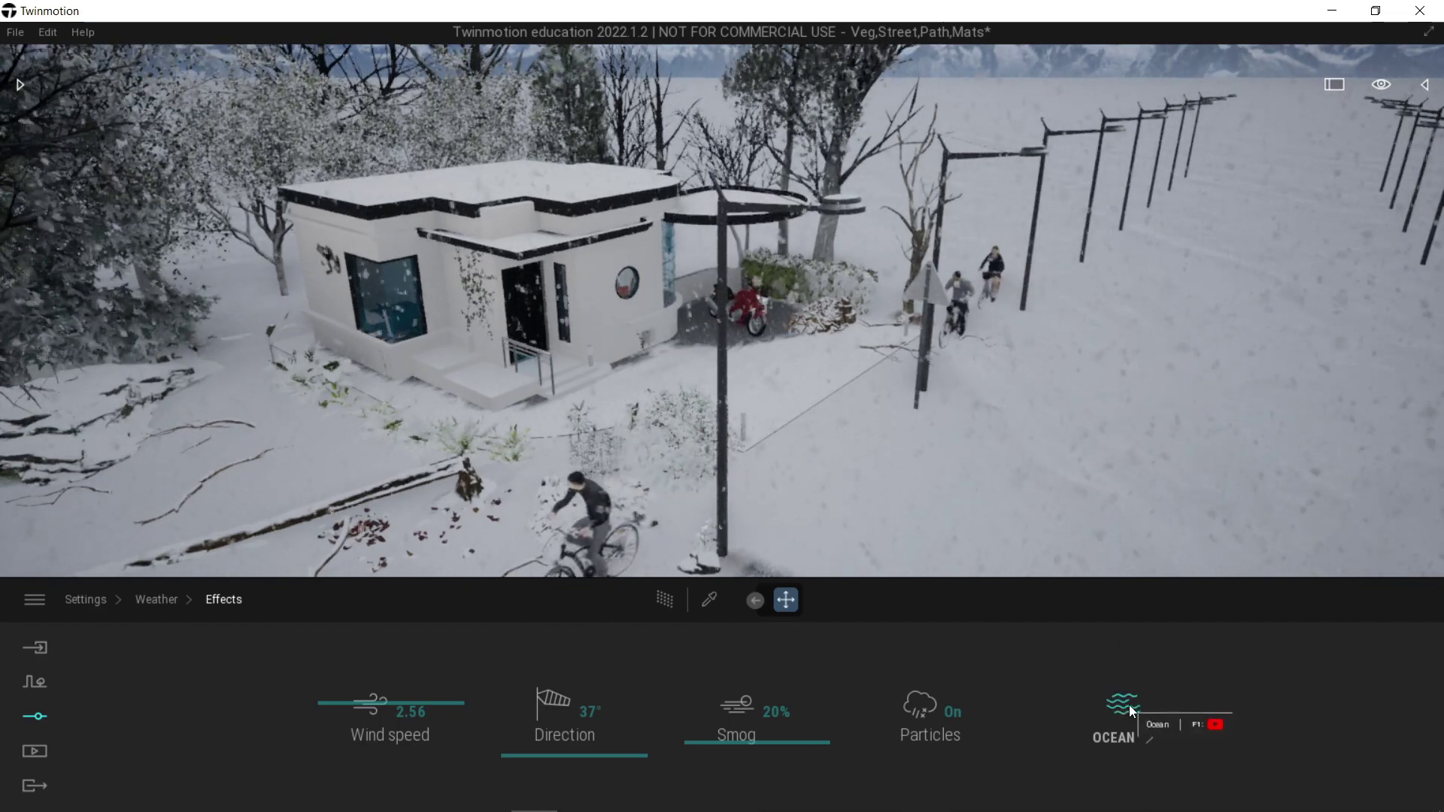
{"action": "left_click", "coordinate": [1129, 706]}
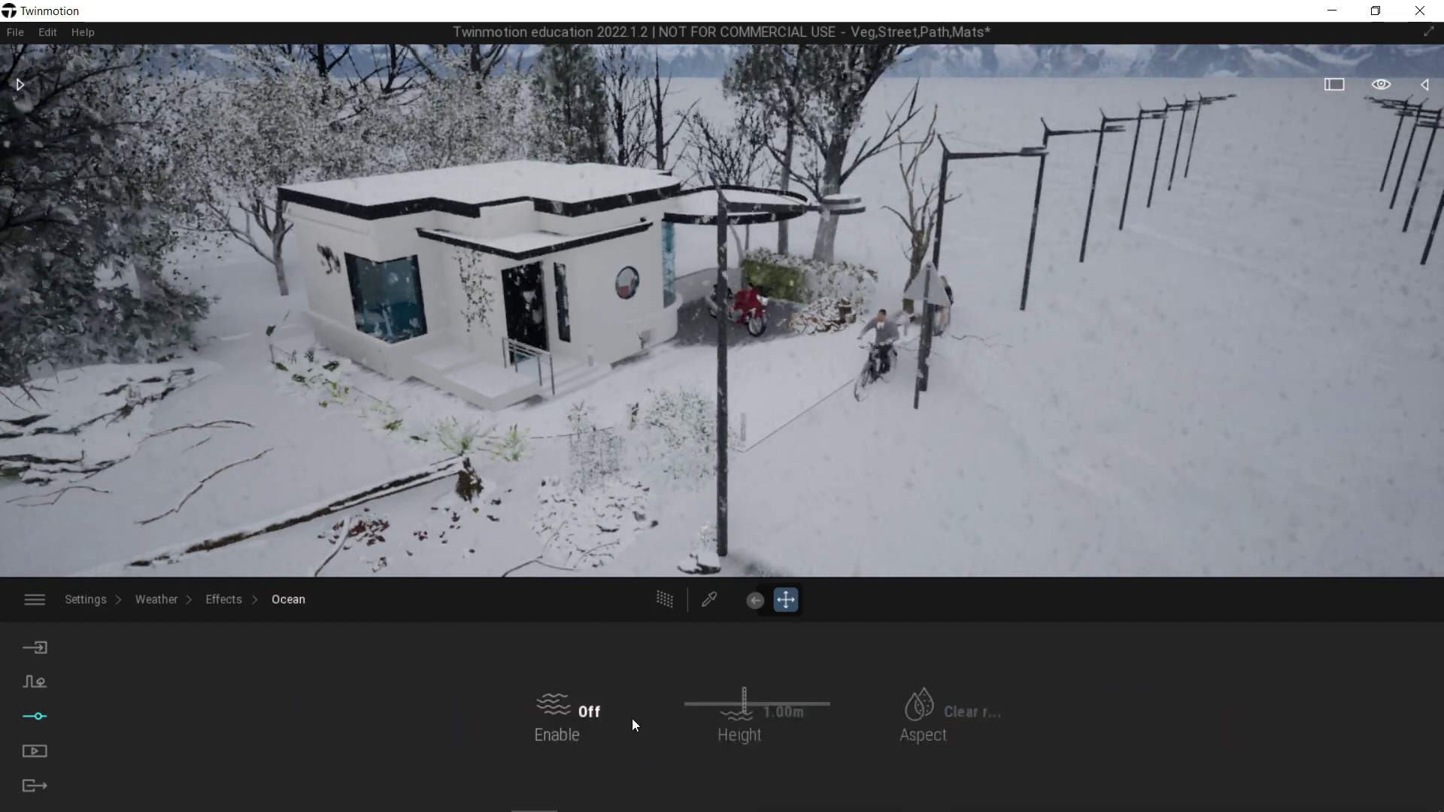
{"action": "left_click", "coordinate": [590, 715]}
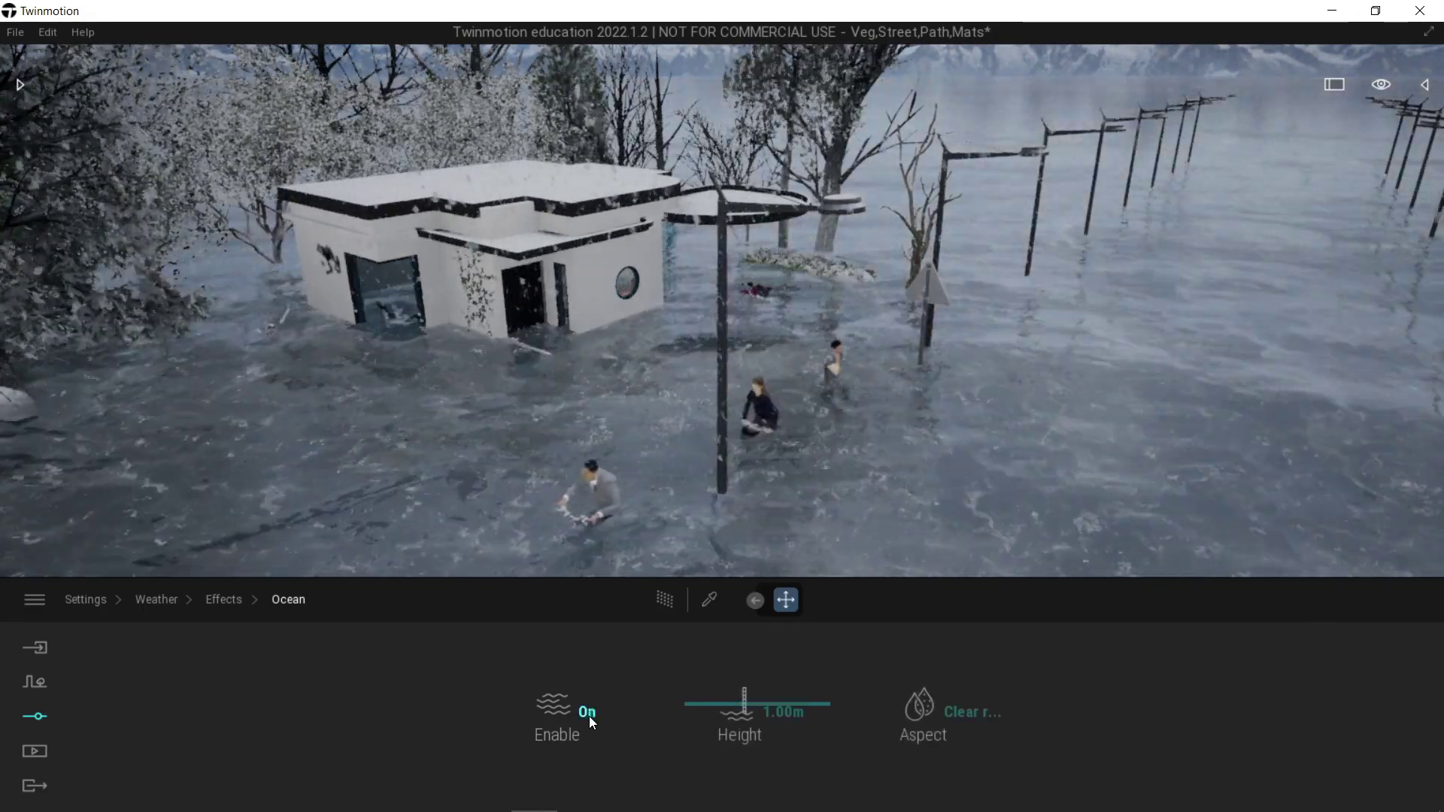
{"action": "scroll", "coordinate": [869, 423], "scroll_direction": "up", "scroll_amount": 2}
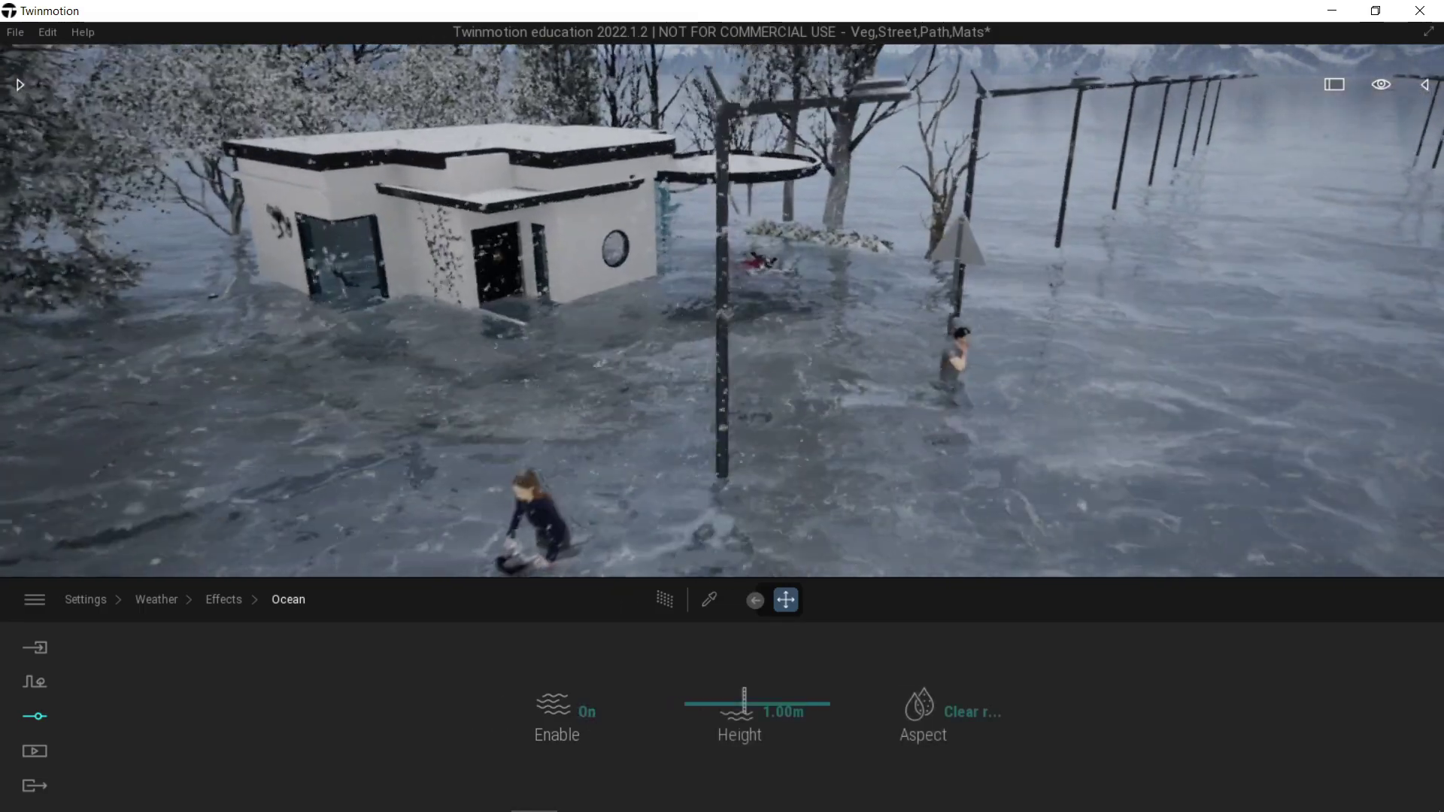
{"action": "right_click_drag", "start_coordinate": [870, 422], "coordinate": [841, 382]}
{"action": "key", "text": "w"}
{"action": "key", "text": "s"}
{"action": "right_click_drag", "start_coordinate": [847, 431], "coordinate": [940, 466]}
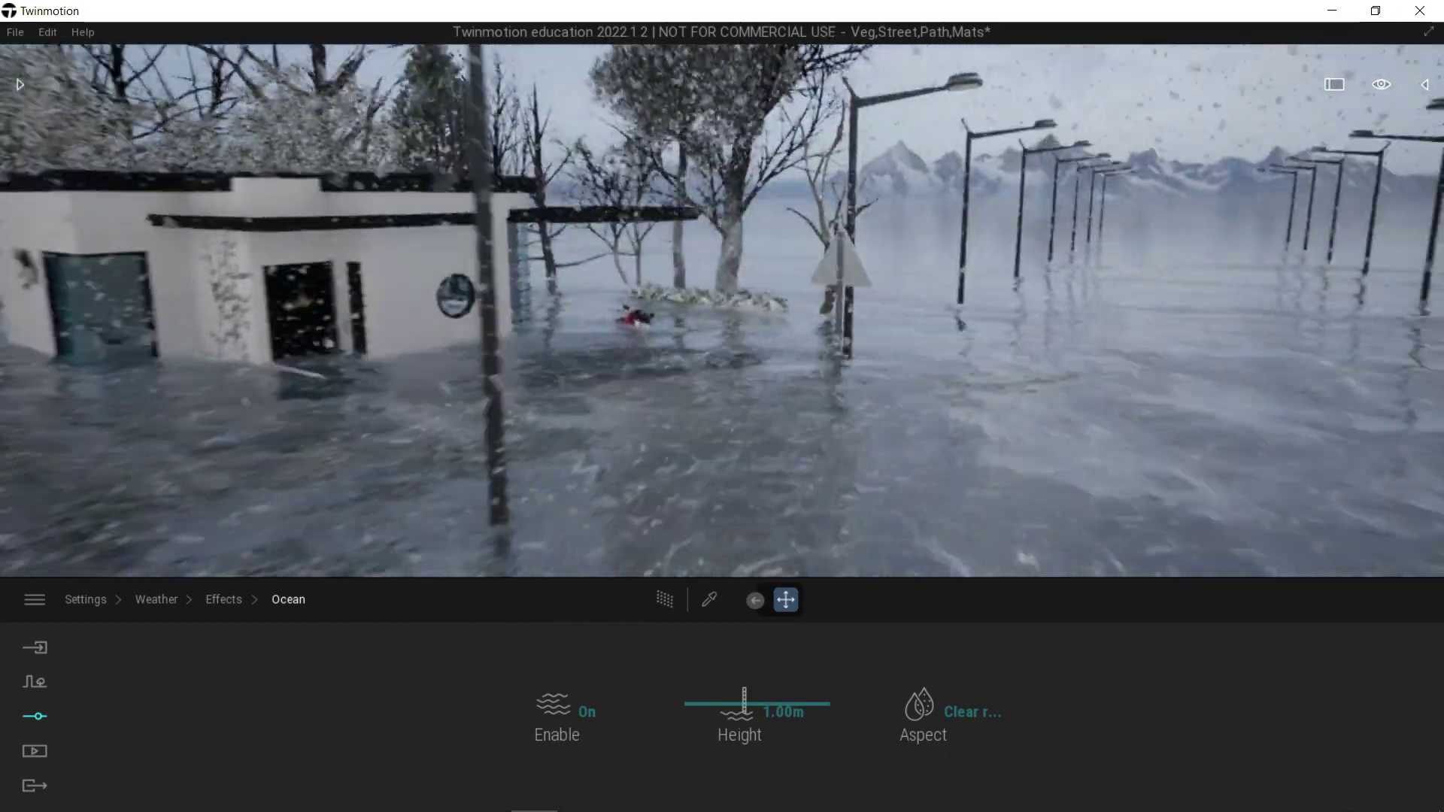
{"action": "key", "text": "Left"}
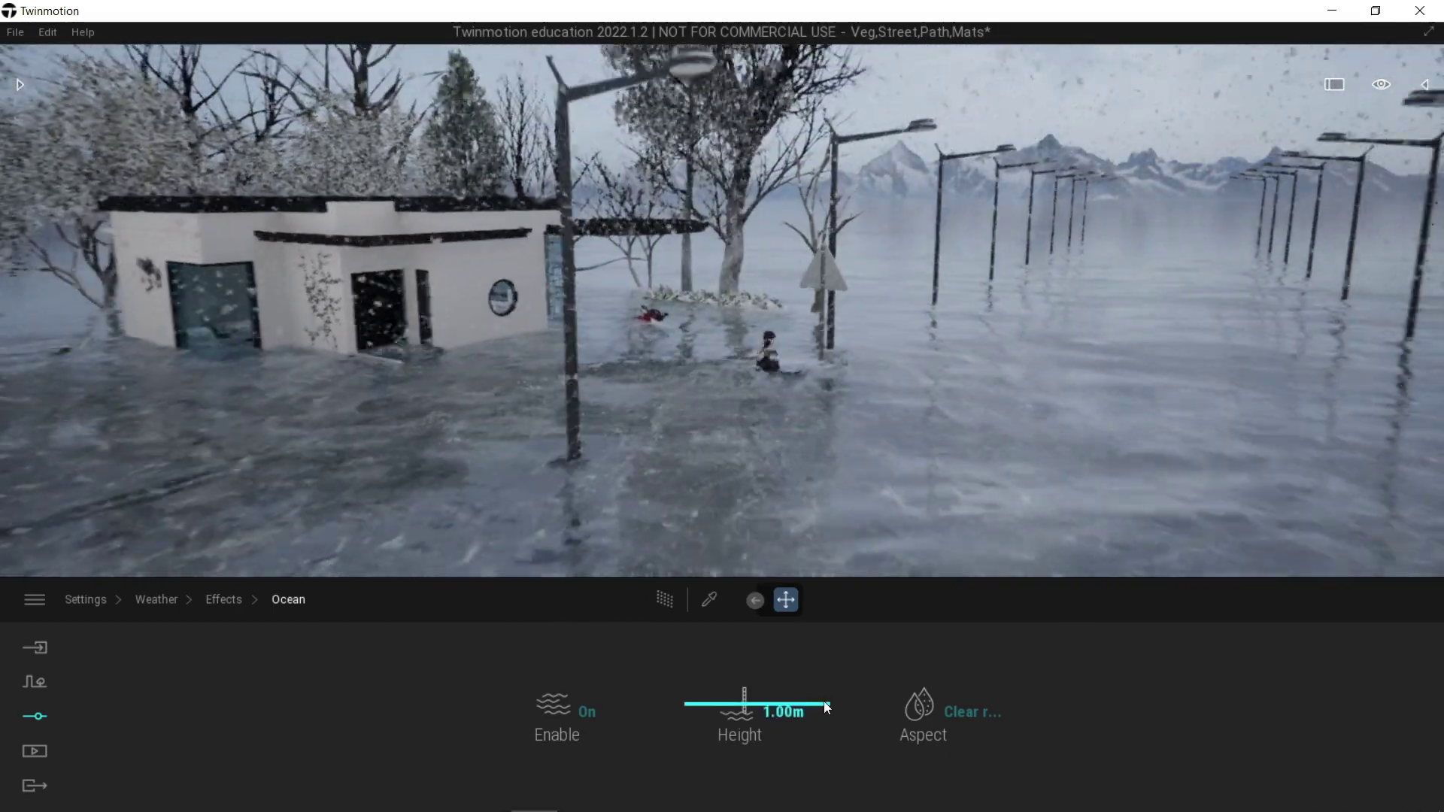
- Try ocean heights of -6.52 m, 2.23 m, 18.29 m and 5.15 m and view the house underwater
{"action": "left_click_drag", "start_coordinate": [826, 707], "coordinate": [823, 710]}
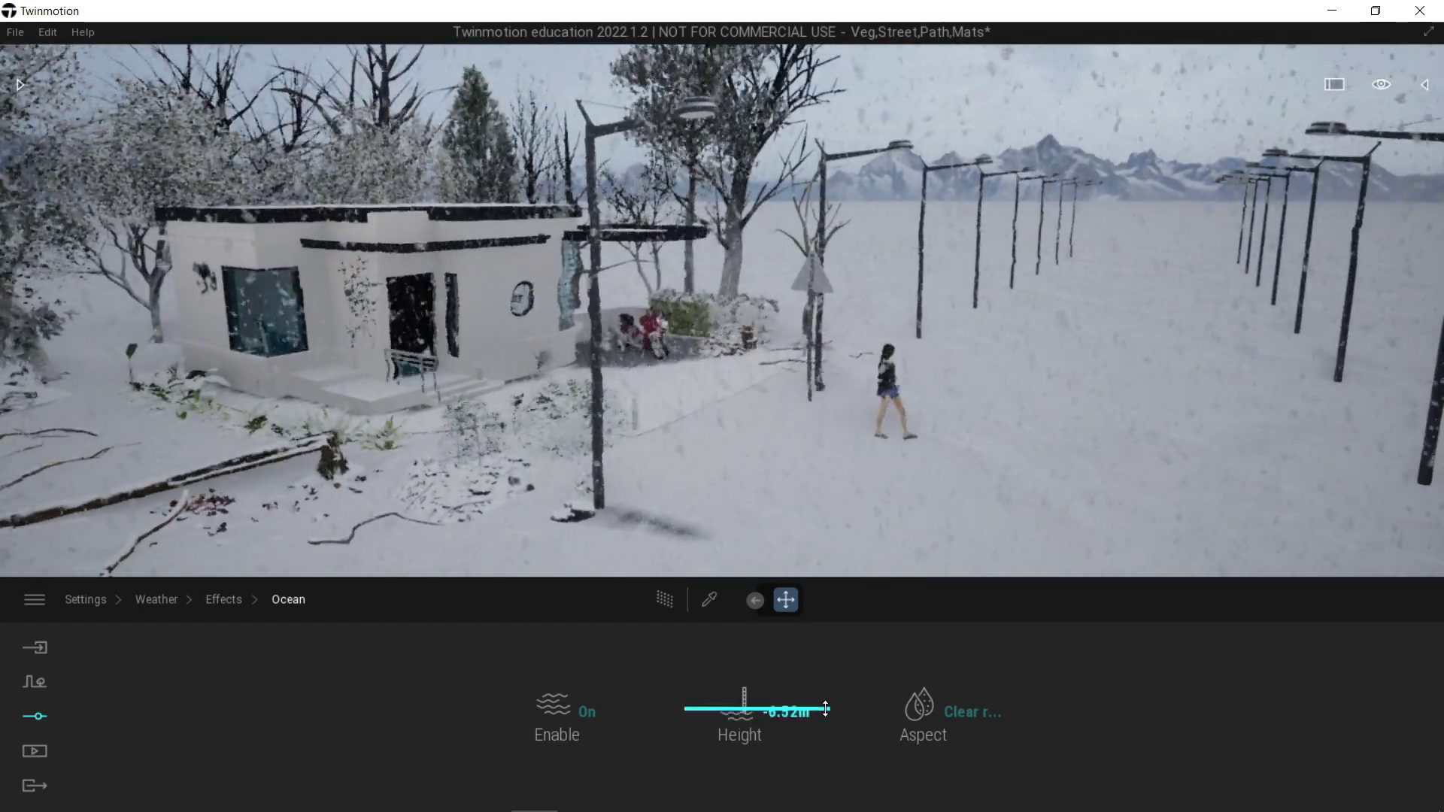
{"action": "left_click_drag", "start_coordinate": [825, 705], "coordinate": [823, 704]}
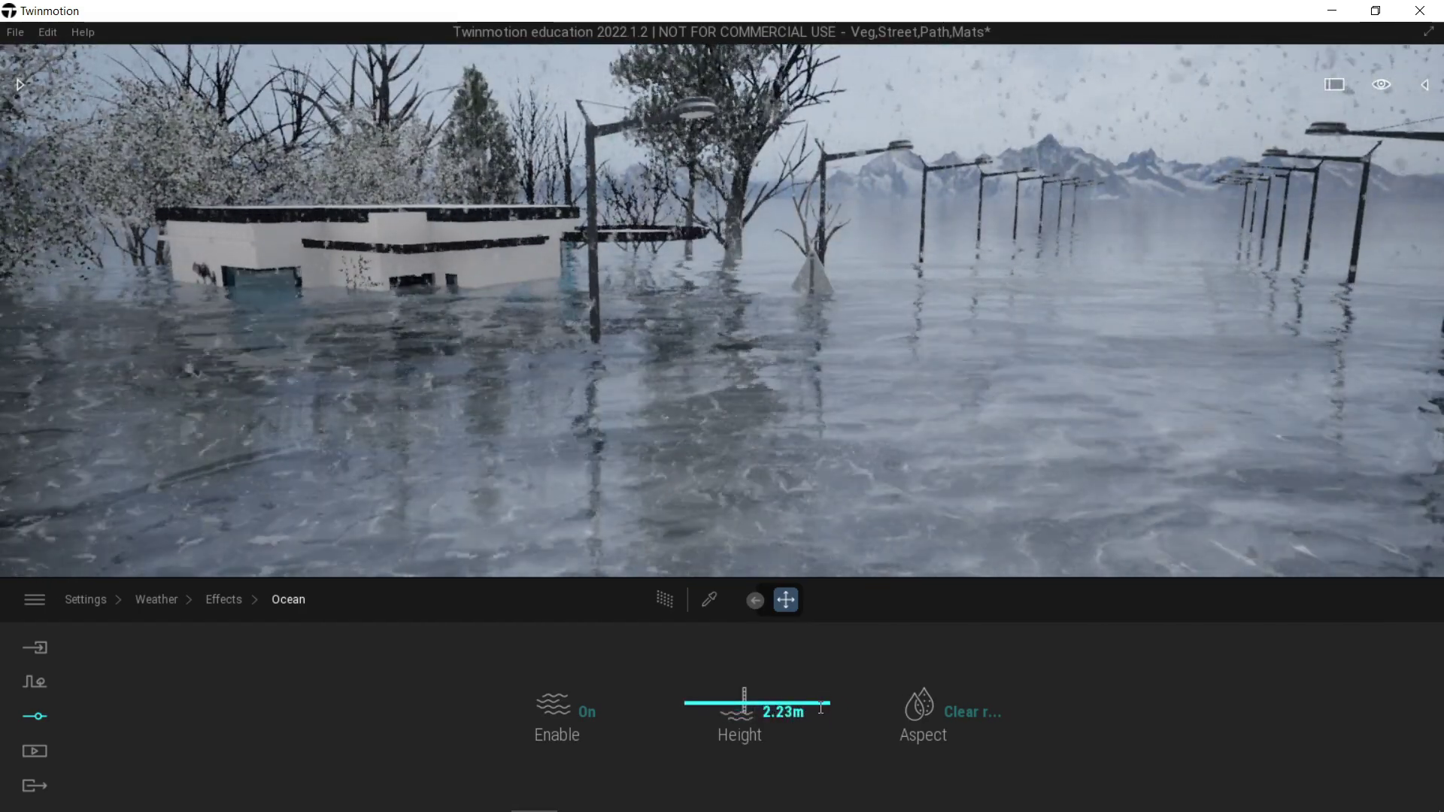
{"action": "left_click", "coordinate": [827, 693]}
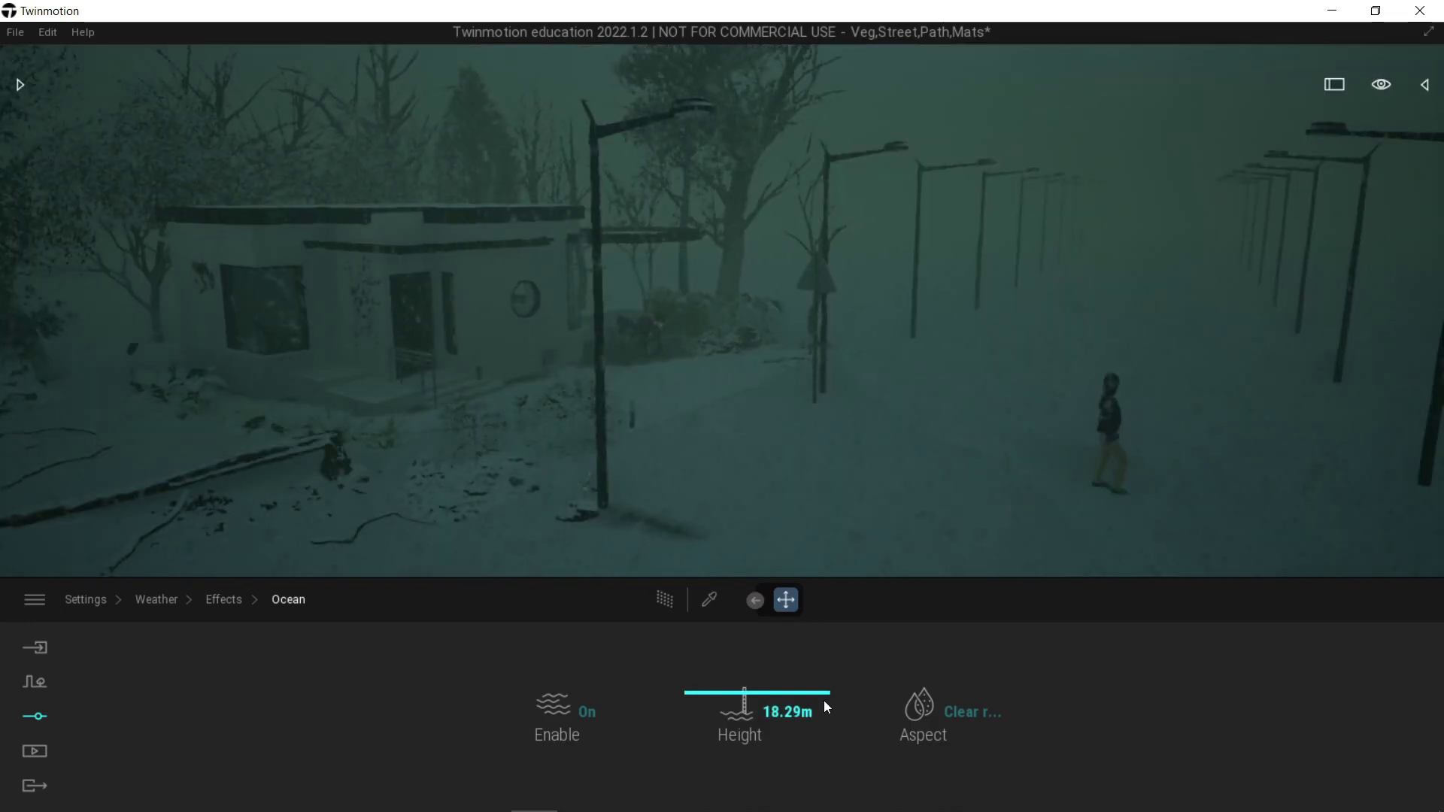
{"action": "left_click_drag", "start_coordinate": [828, 698], "coordinate": [824, 701]}
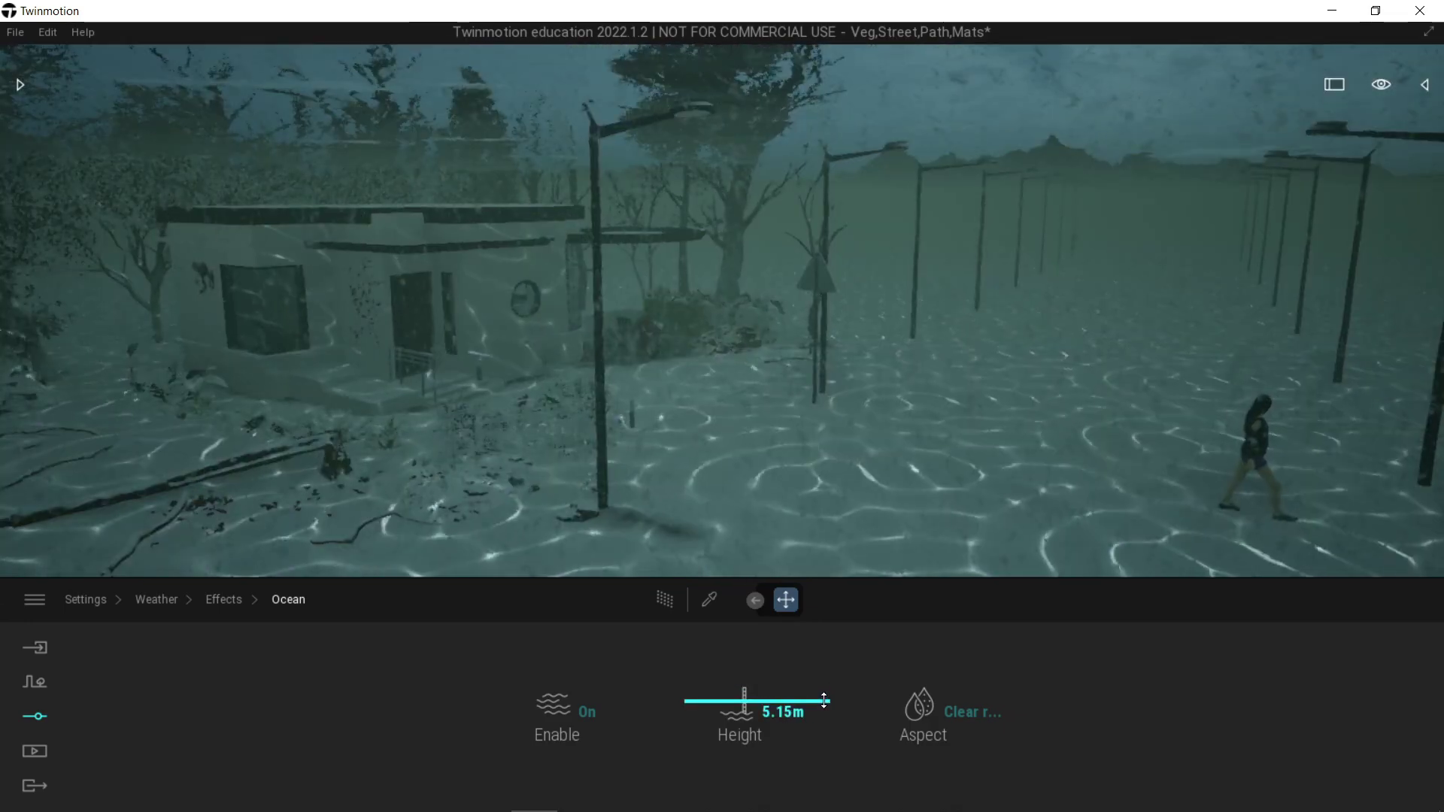
{"action": "right_click_drag", "start_coordinate": [857, 433], "coordinate": [910, 441]}
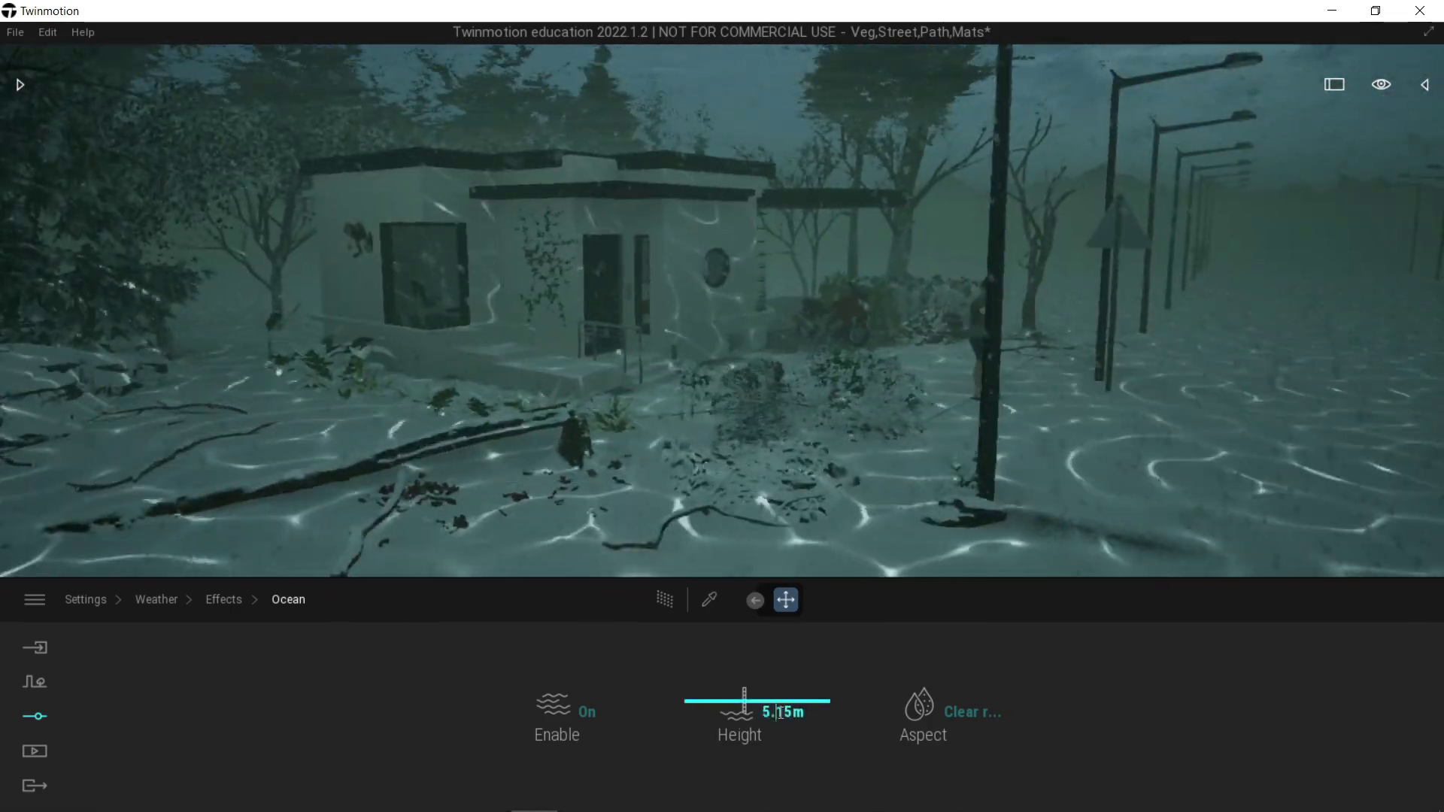
- Enter an exact ocean height of 1 m, followed by 0 m
{"action": "left_click", "coordinate": [781, 712]}
{"action": "type", "text": "1"}
{"action": "key", "text": "Return"}
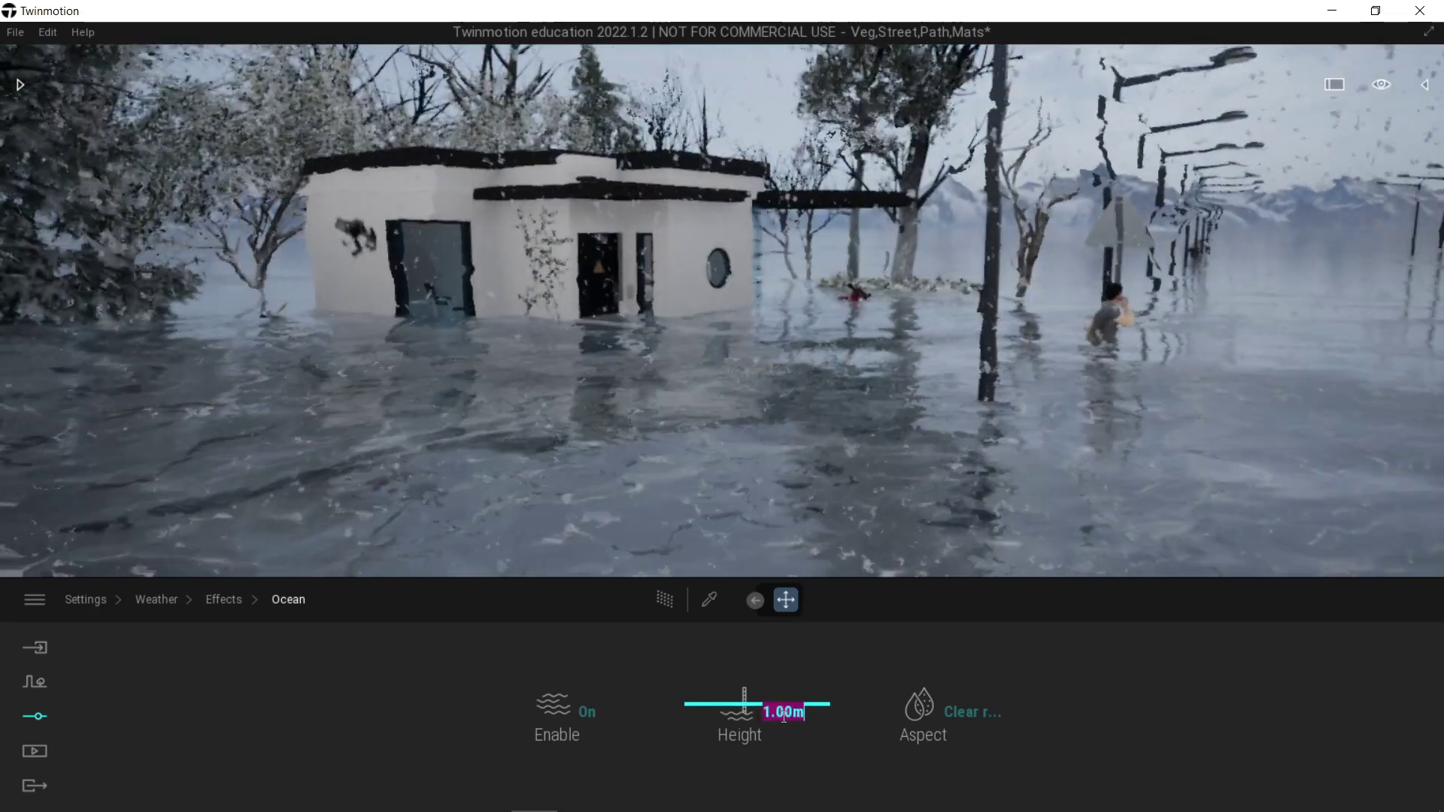
{"action": "type", "text": "0"}
{"action": "key", "text": "Return"}
- Inspect the water at ground level and enter a greater ocean height that floods the lower part of the house
{"action": "right_click_drag", "start_coordinate": [823, 516], "coordinate": [832, 517]}
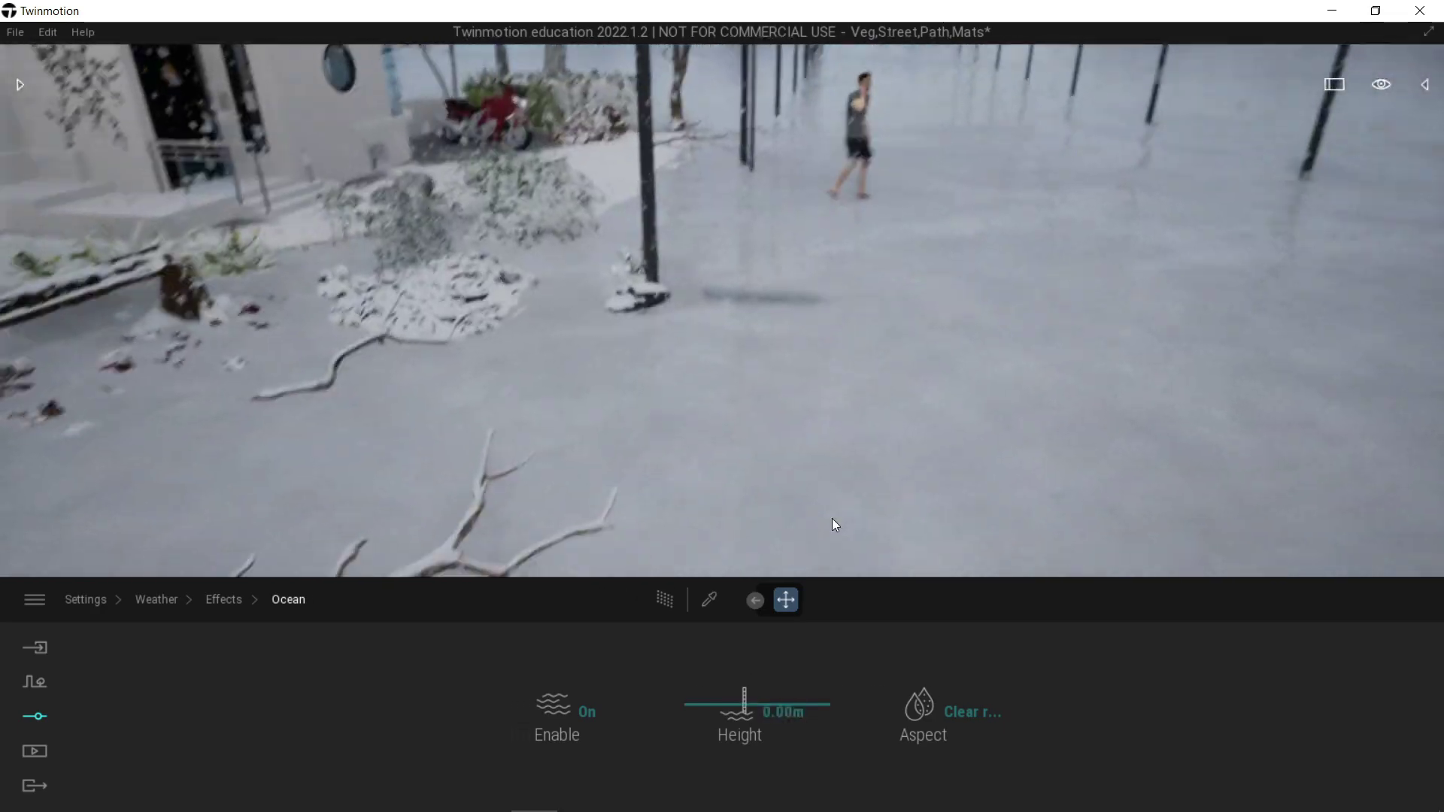
{"action": "mouse_move", "coordinate": [806, 423]}
{"action": "right_mouse_down"}
{"action": "mouse_move", "coordinate": [740, 439]}
{"action": "mouse_move", "coordinate": [820, 438]}
{"action": "right_mouse_up"}
{"action": "scroll", "coordinate": [742, 436], "scroll_direction": "down", "scroll_amount": 3}
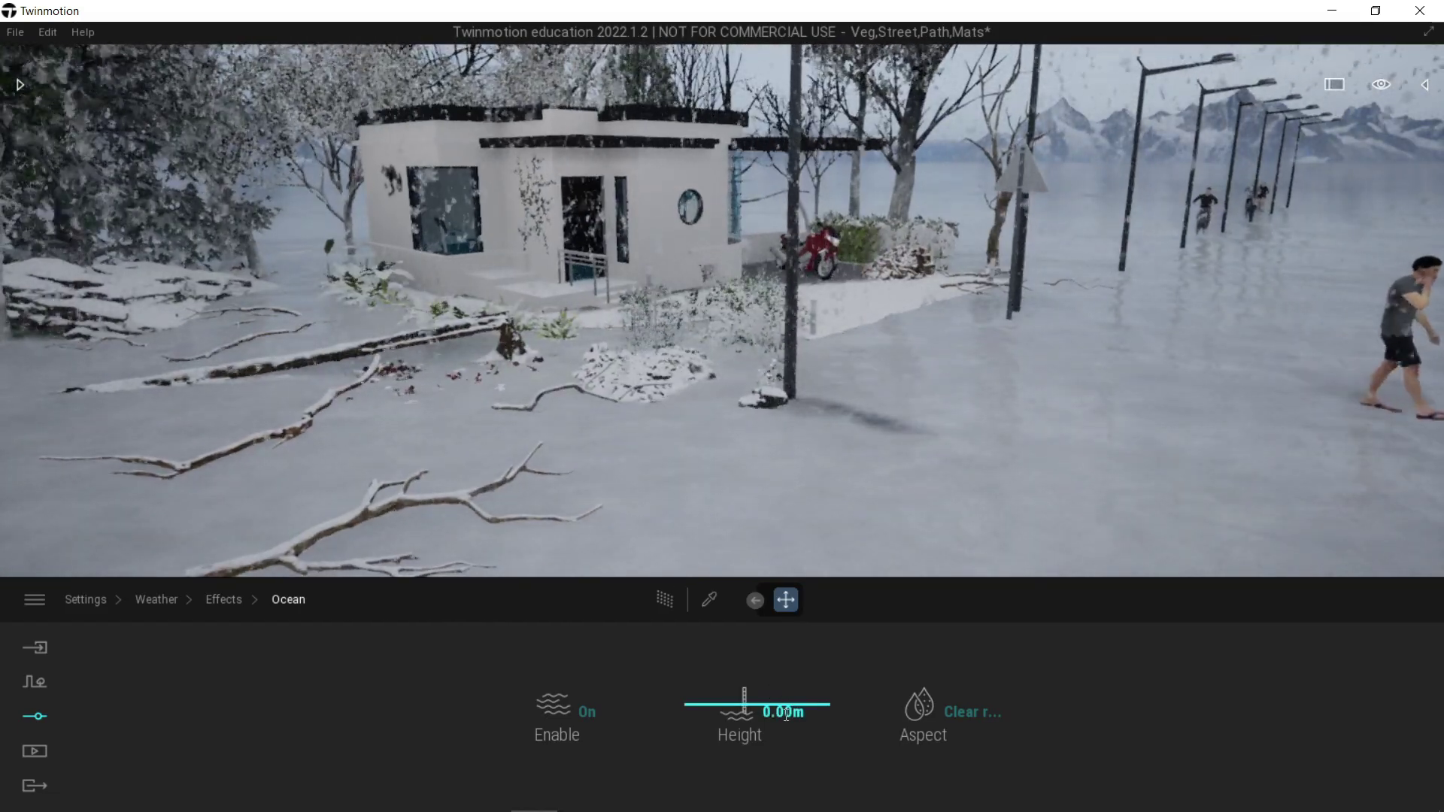
{"action": "key", "text": "Return"}
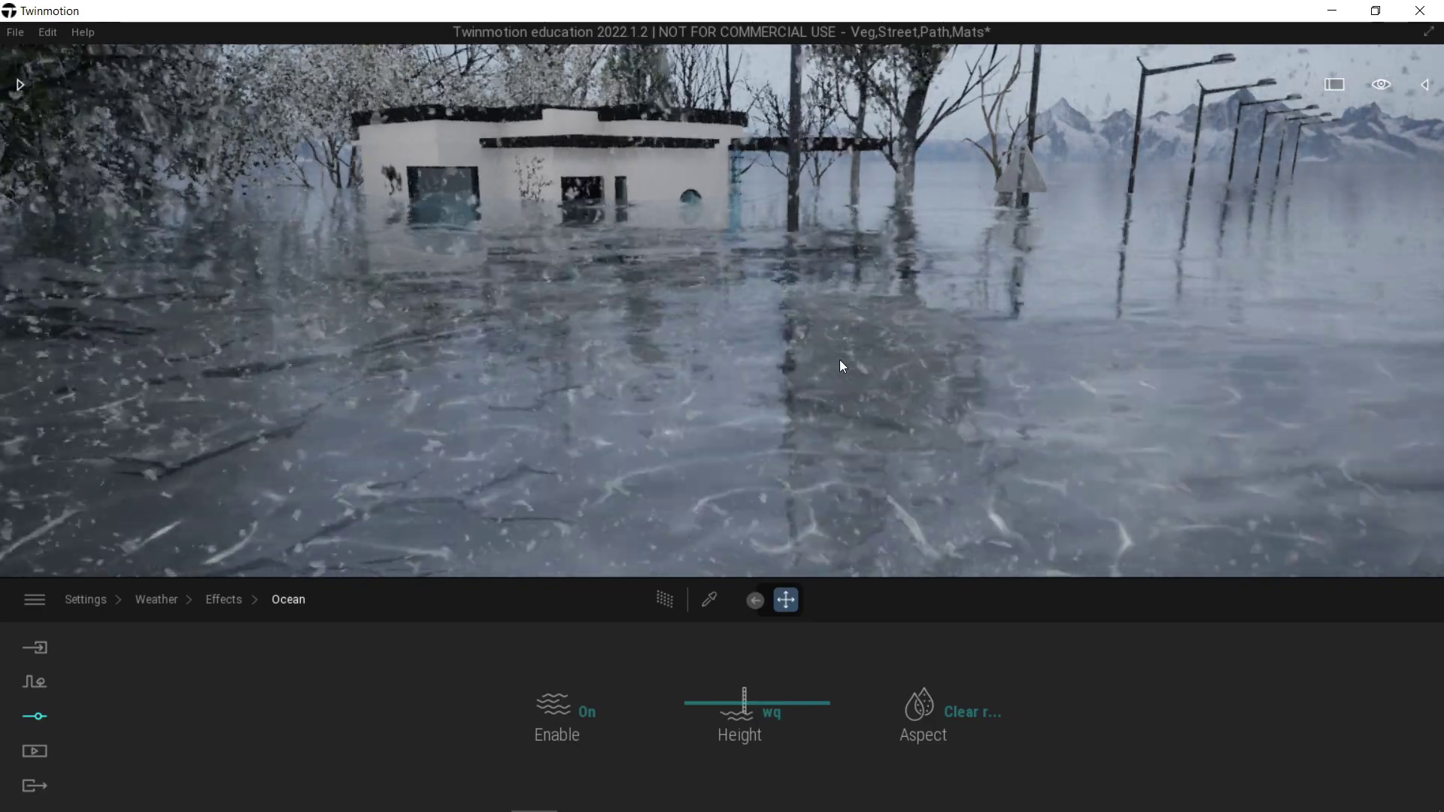
- Confirm the entered ocean height of 2 m and reopen the ocean settings within the weather effects
{"action": "left_click", "coordinate": [1009, 337]}
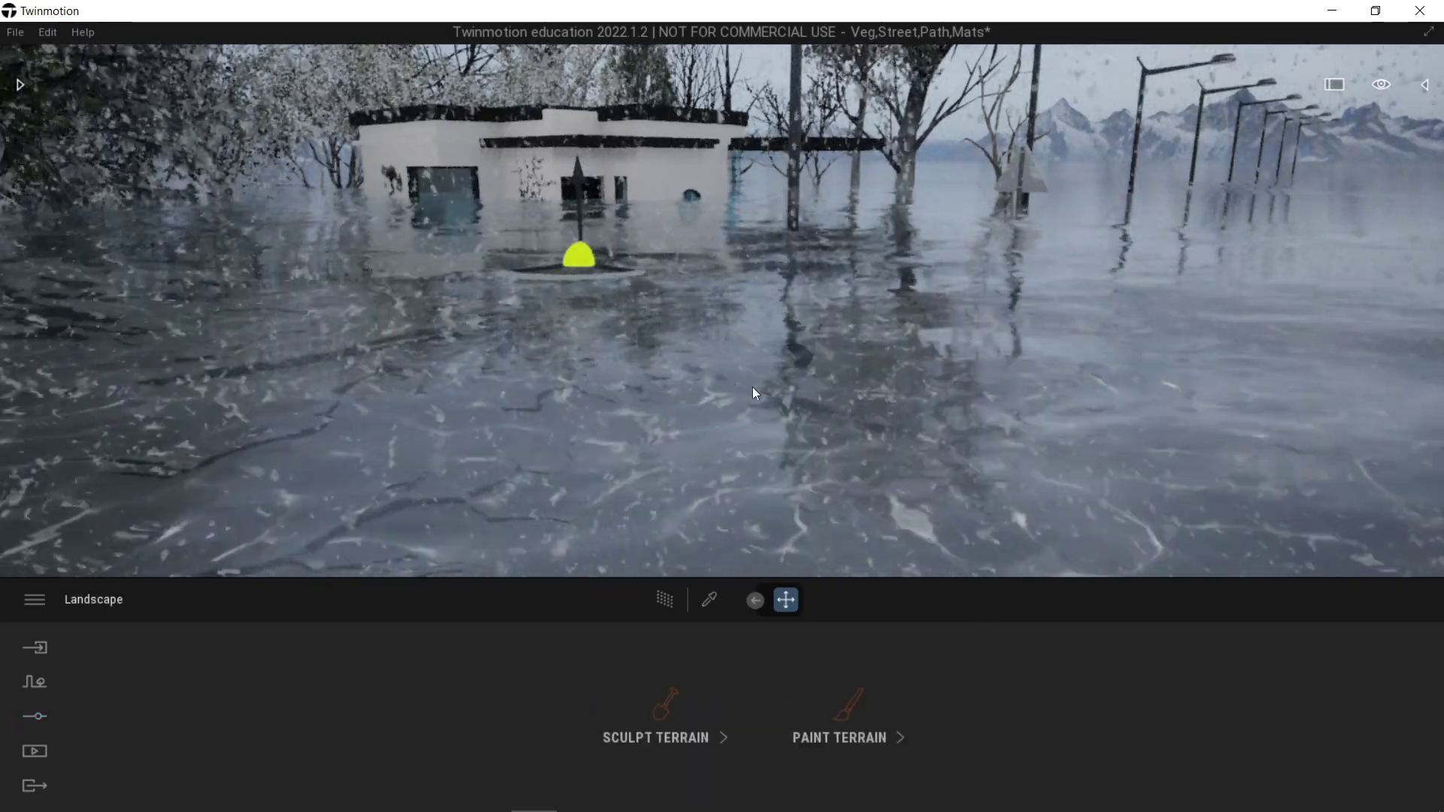
{"action": "left_click", "coordinate": [35, 716]}
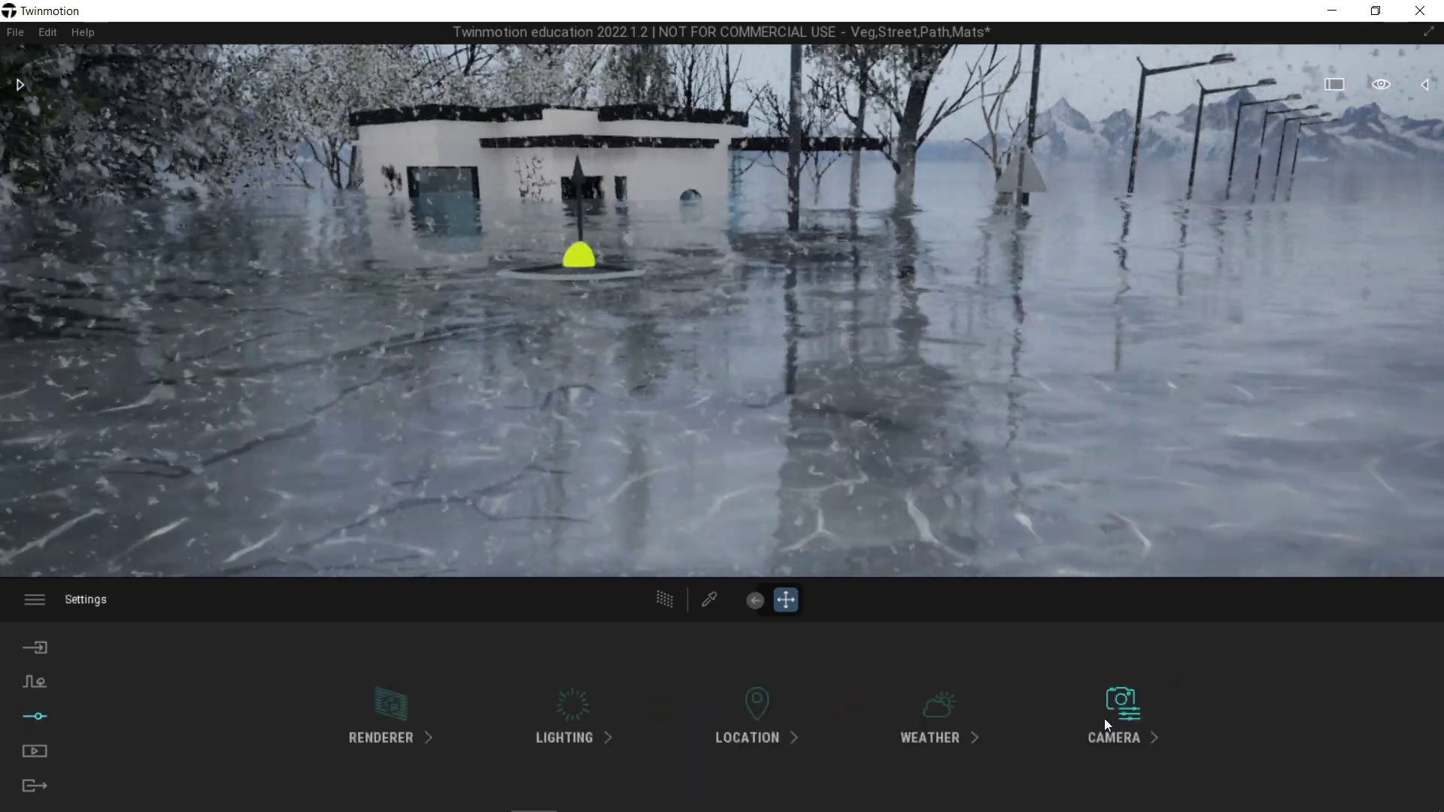
{"action": "left_click", "coordinate": [952, 731]}
{"action": "left_click", "coordinate": [1349, 706]}
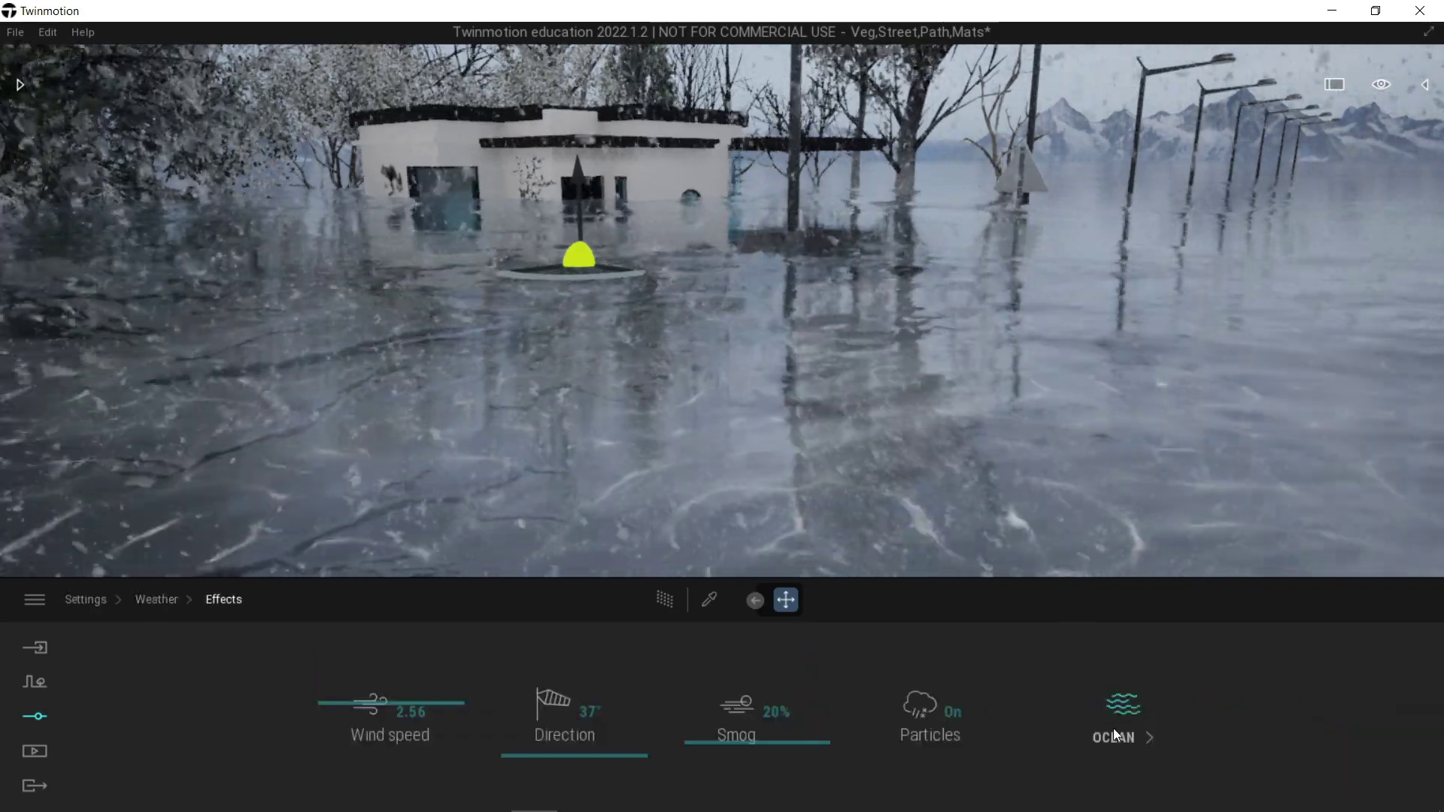
{"action": "left_click", "coordinate": [1125, 719]}
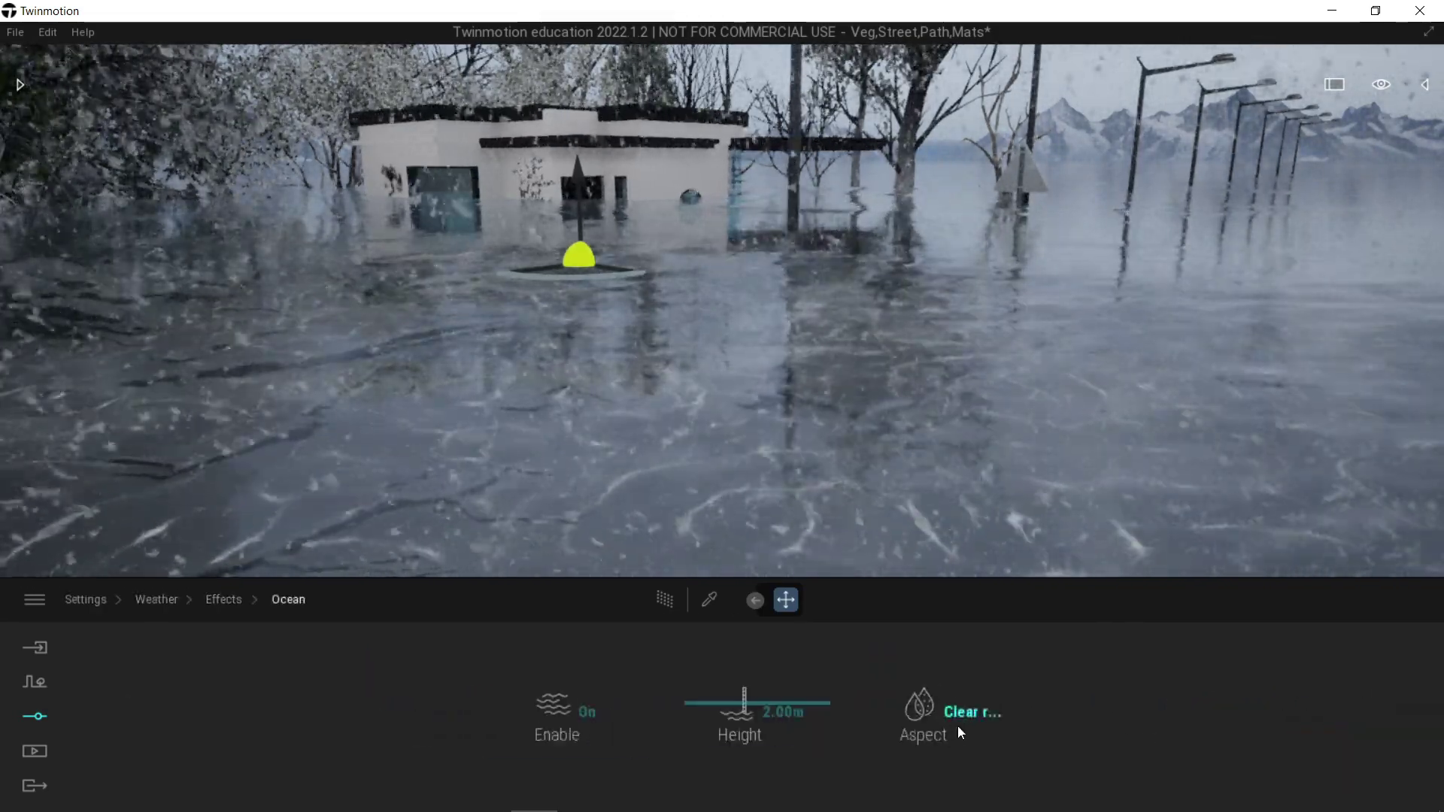
- Try the Muddy river, Atlantic ocean, Clear river and Large river water aspects, then restore Clear river
{"action": "left_click", "coordinate": [967, 711]}
{"action": "left_click", "coordinate": [877, 604]}
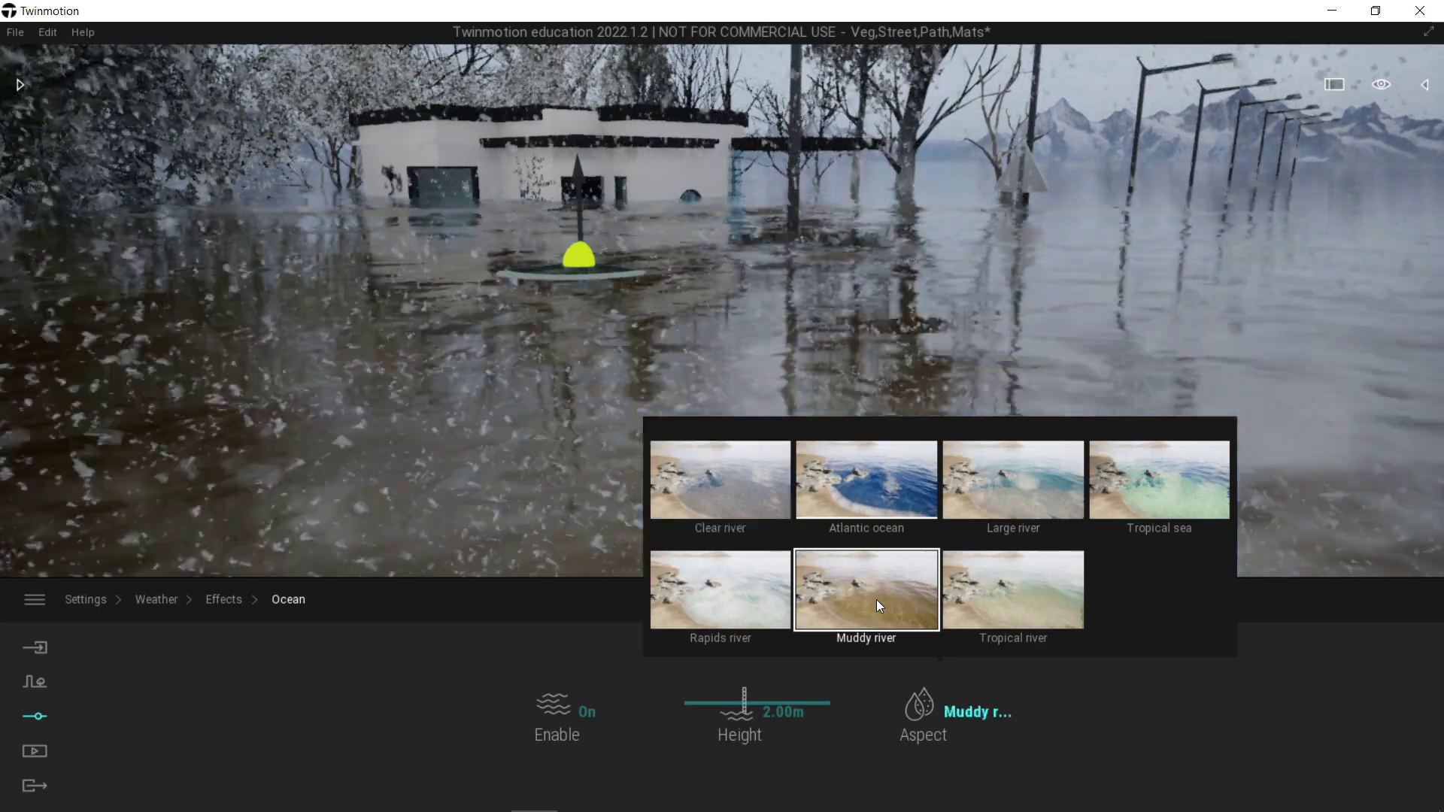
{"action": "left_click", "coordinate": [868, 490]}
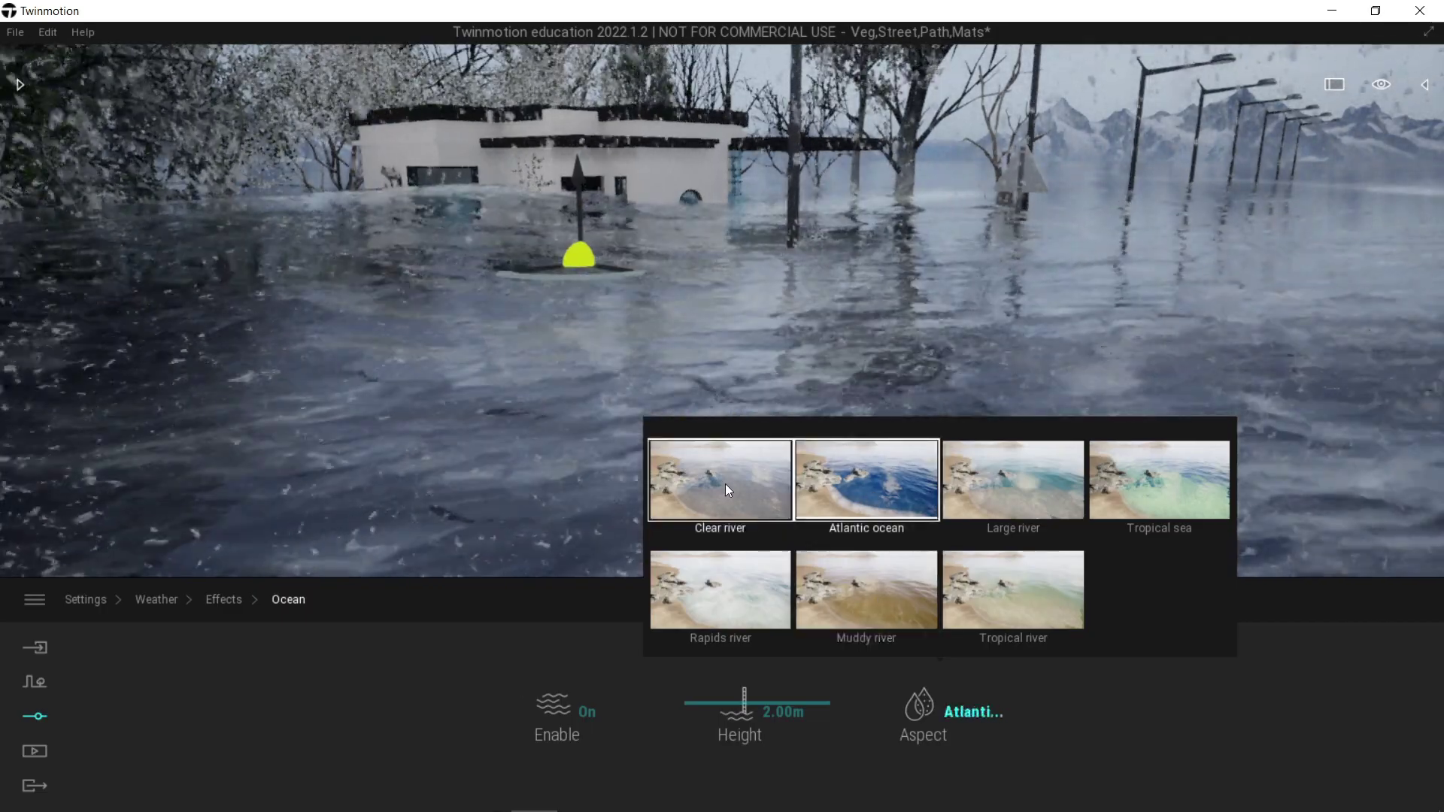
{"action": "left_click", "coordinate": [727, 490]}
{"action": "left_click", "coordinate": [872, 511]}
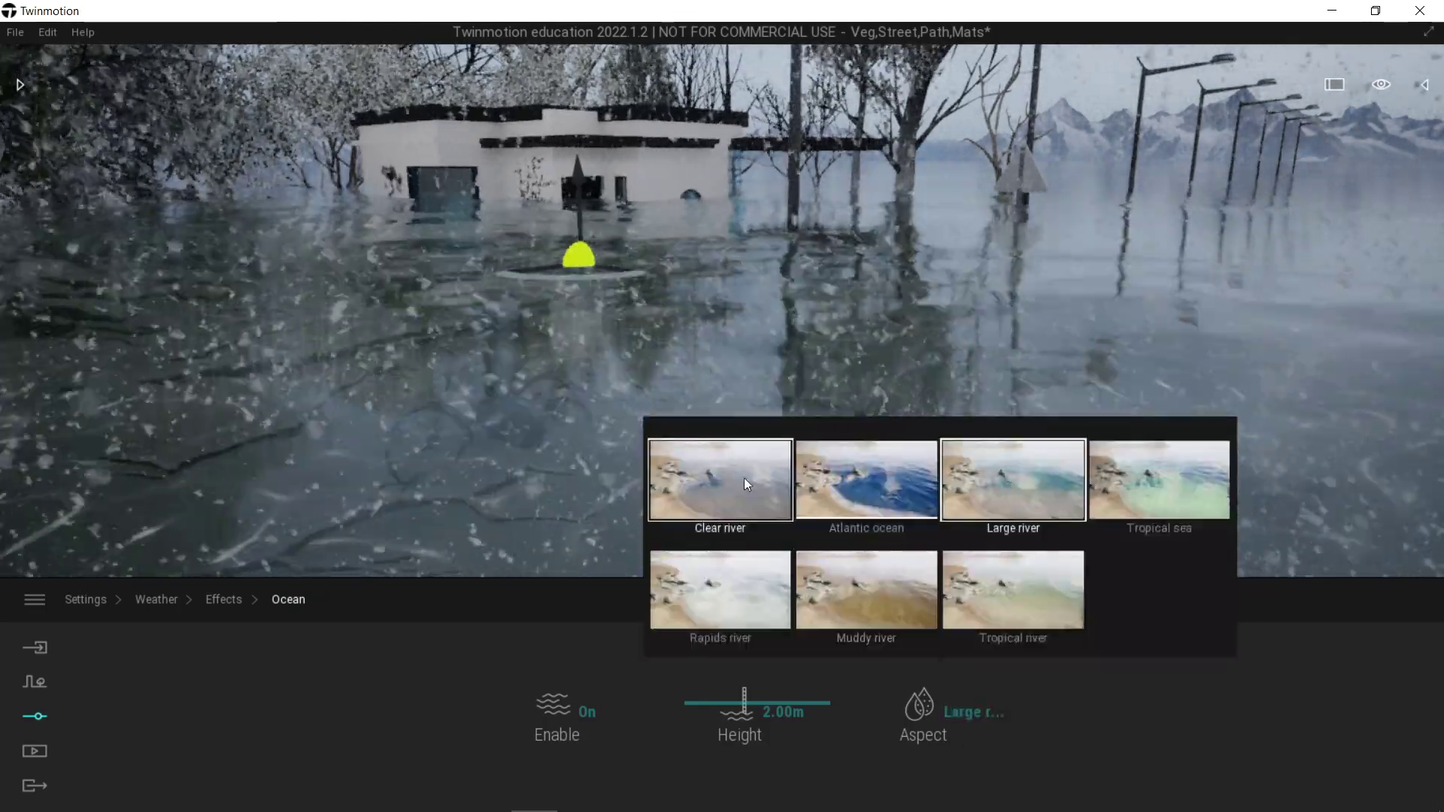
{"action": "left_click", "coordinate": [745, 478]}
- Set the water aspect to Atlantic ocean and view the waves around the street and the house
{"action": "right_click_drag", "start_coordinate": [955, 280], "coordinate": [1414, 280]}
{"action": "left_click", "coordinate": [956, 710]}
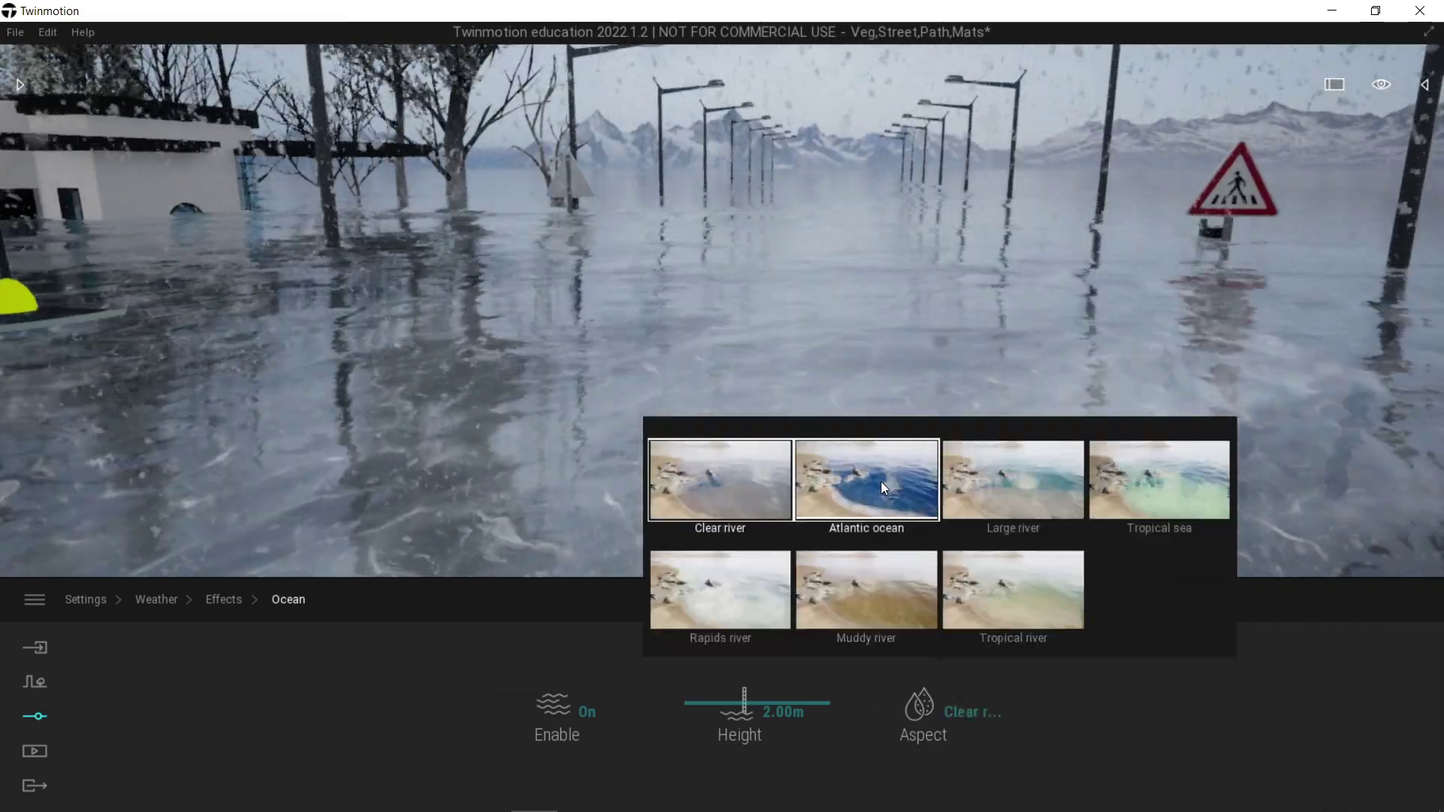
{"action": "left_click", "coordinate": [878, 475]}
{"action": "right_click_drag", "start_coordinate": [722, 310], "coordinate": [722, 414]}
{"action": "right_click_drag", "start_coordinate": [922, 203], "coordinate": [490, 212]}
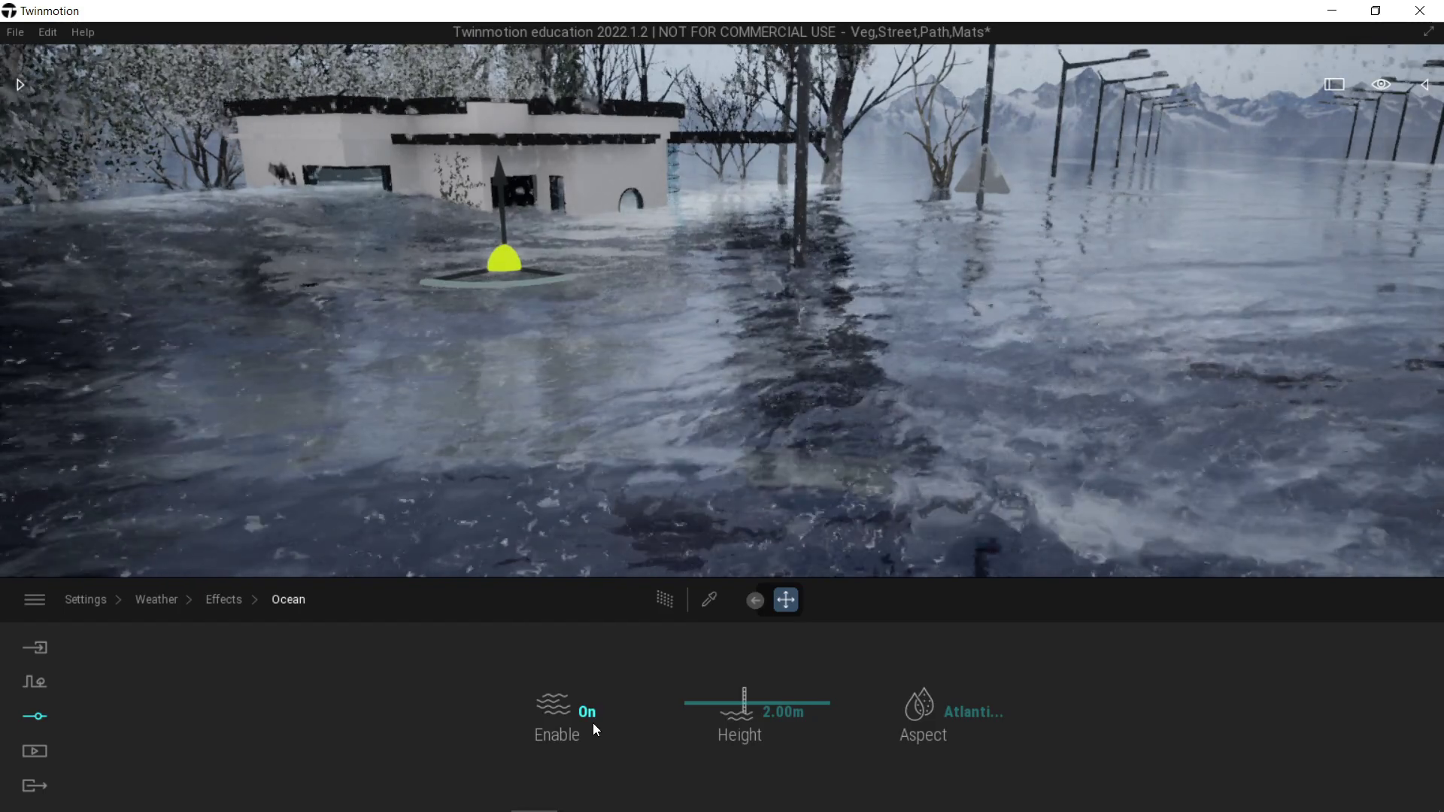
- Turn off the ocean and return to the main weather settings
{"action": "left_click", "coordinate": [588, 714]}
{"action": "right_click_drag", "start_coordinate": [863, 459], "coordinate": [899, 391]}
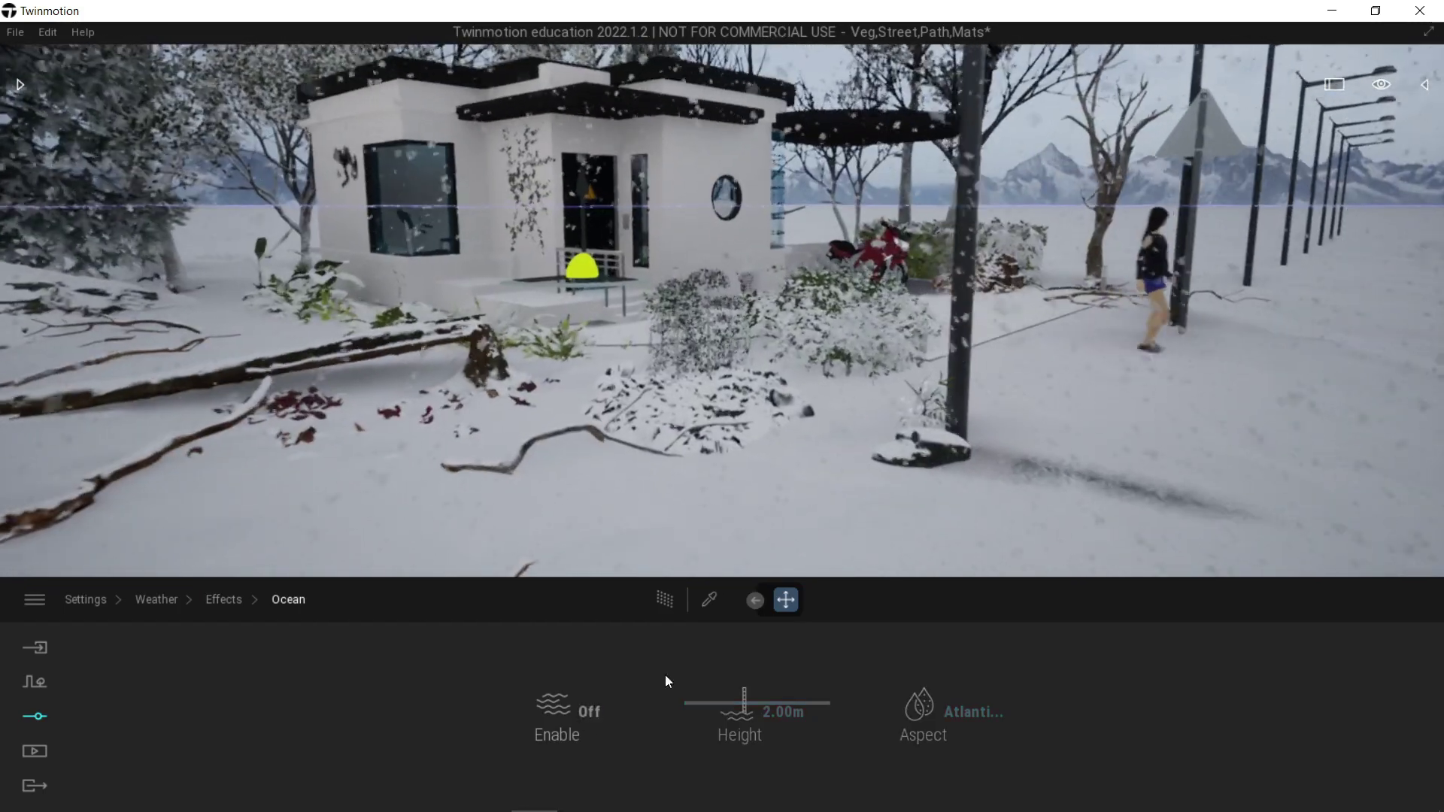
{"action": "left_click", "coordinate": [164, 601]}
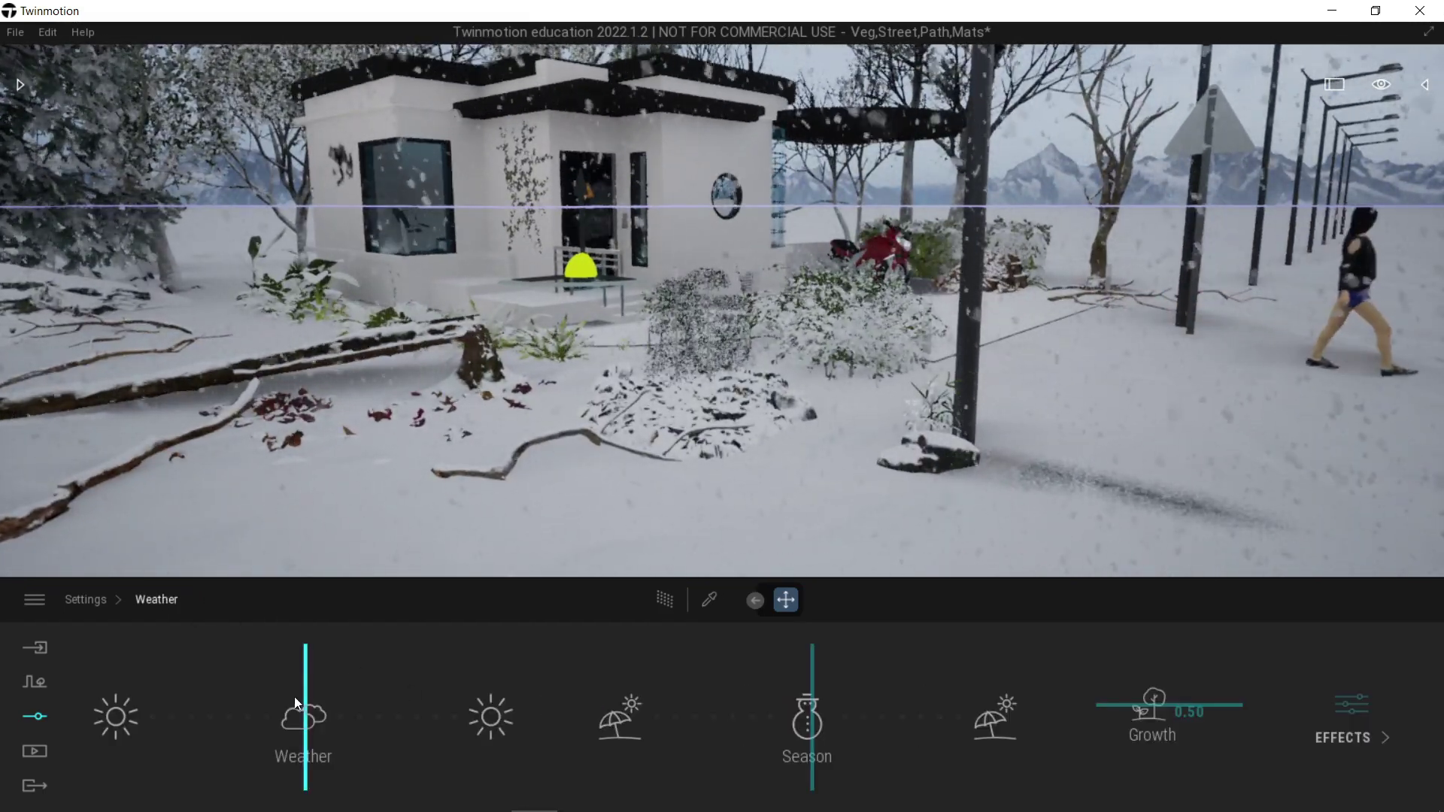
- Change the season from winter to autumn and set the weather between sunny and cloudy, with rain falling on the house
{"action": "left_click_drag", "start_coordinate": [273, 679], "coordinate": [214, 674]}
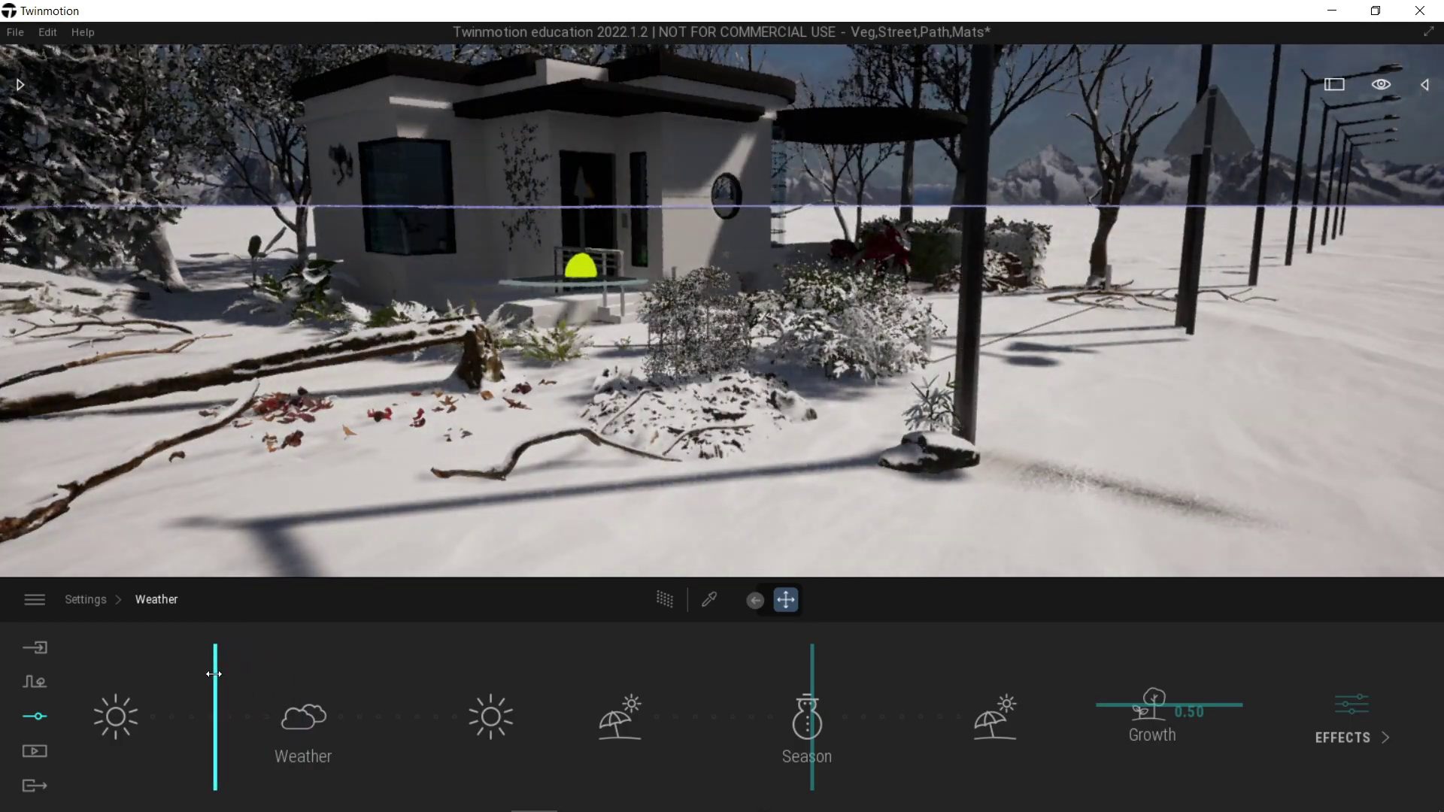
{"action": "left_click_drag", "start_coordinate": [803, 690], "coordinate": [723, 678]}
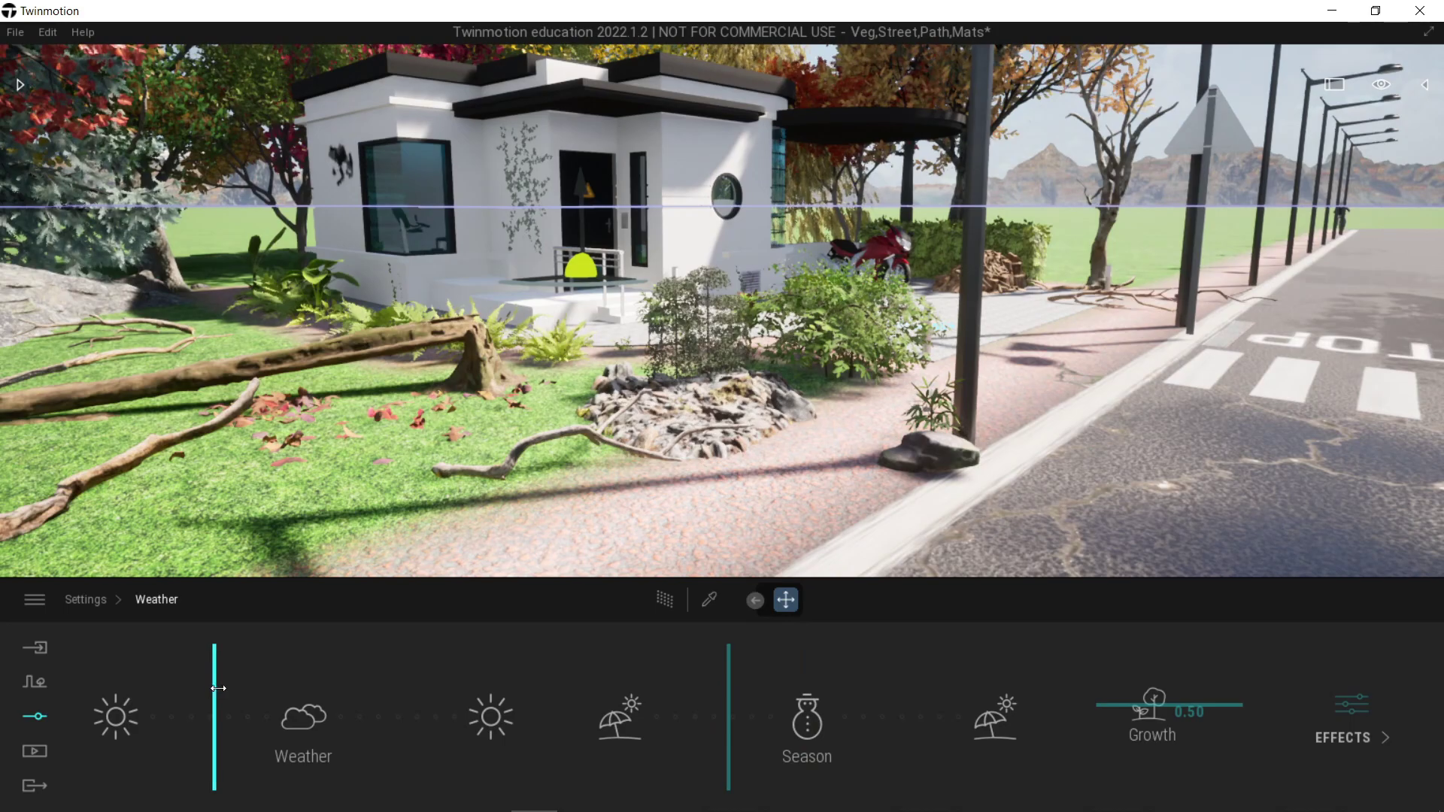
{"action": "left_click_drag", "start_coordinate": [260, 695], "coordinate": [257, 696]}
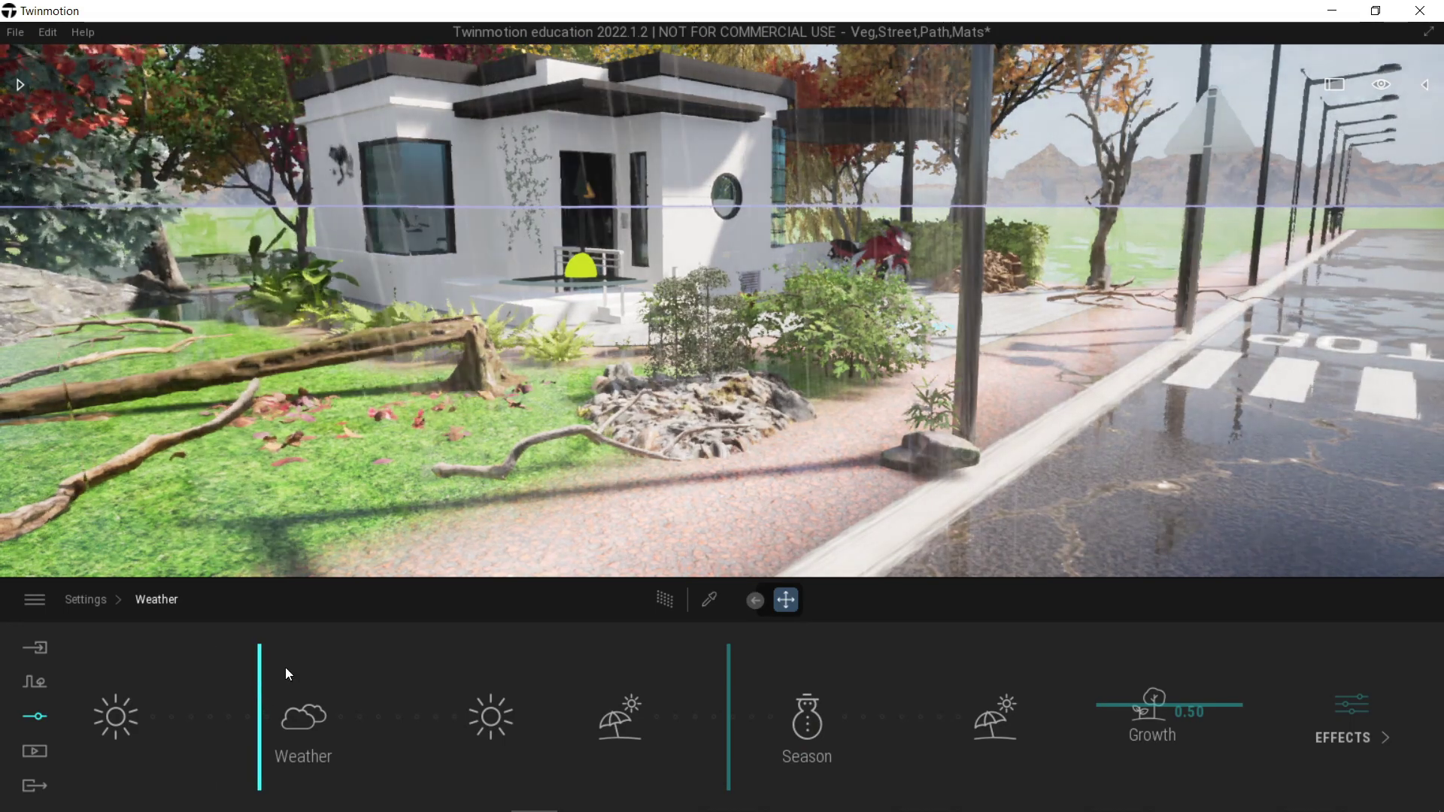
{"action": "scroll", "coordinate": [570, 350], "scroll_direction": "down", "scroll_amount": 3}
{"action": "right_click_drag", "start_coordinate": [628, 449], "coordinate": [570, 351]}
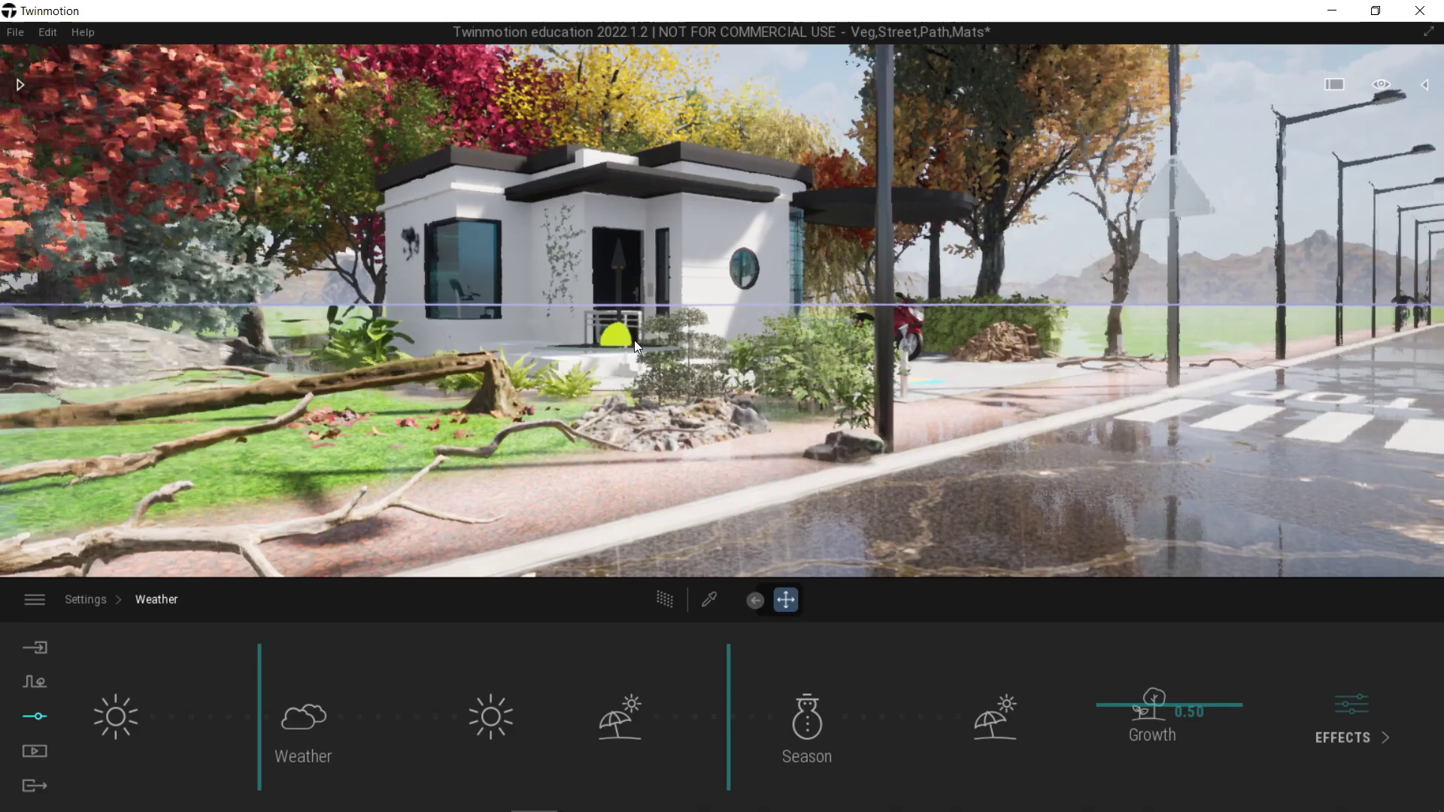
{"action": "left_click_drag", "start_coordinate": [634, 340], "coordinate": [653, 277]}
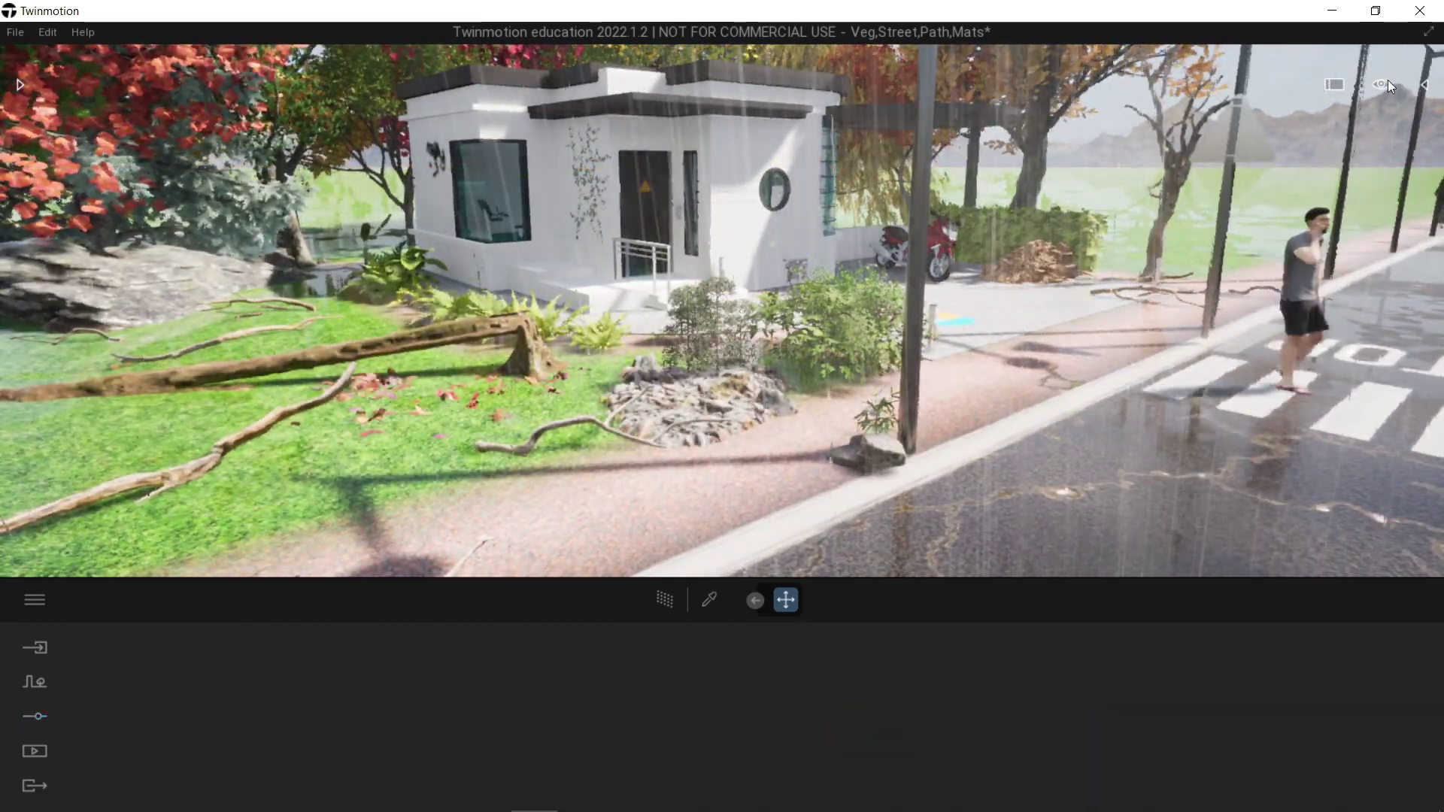
- Try a different time of day to shift the sunlight on the house
{"action": "mouse_move", "coordinate": [1382, 85]}
{"action": "mouse_move", "coordinate": [1382, 128]}
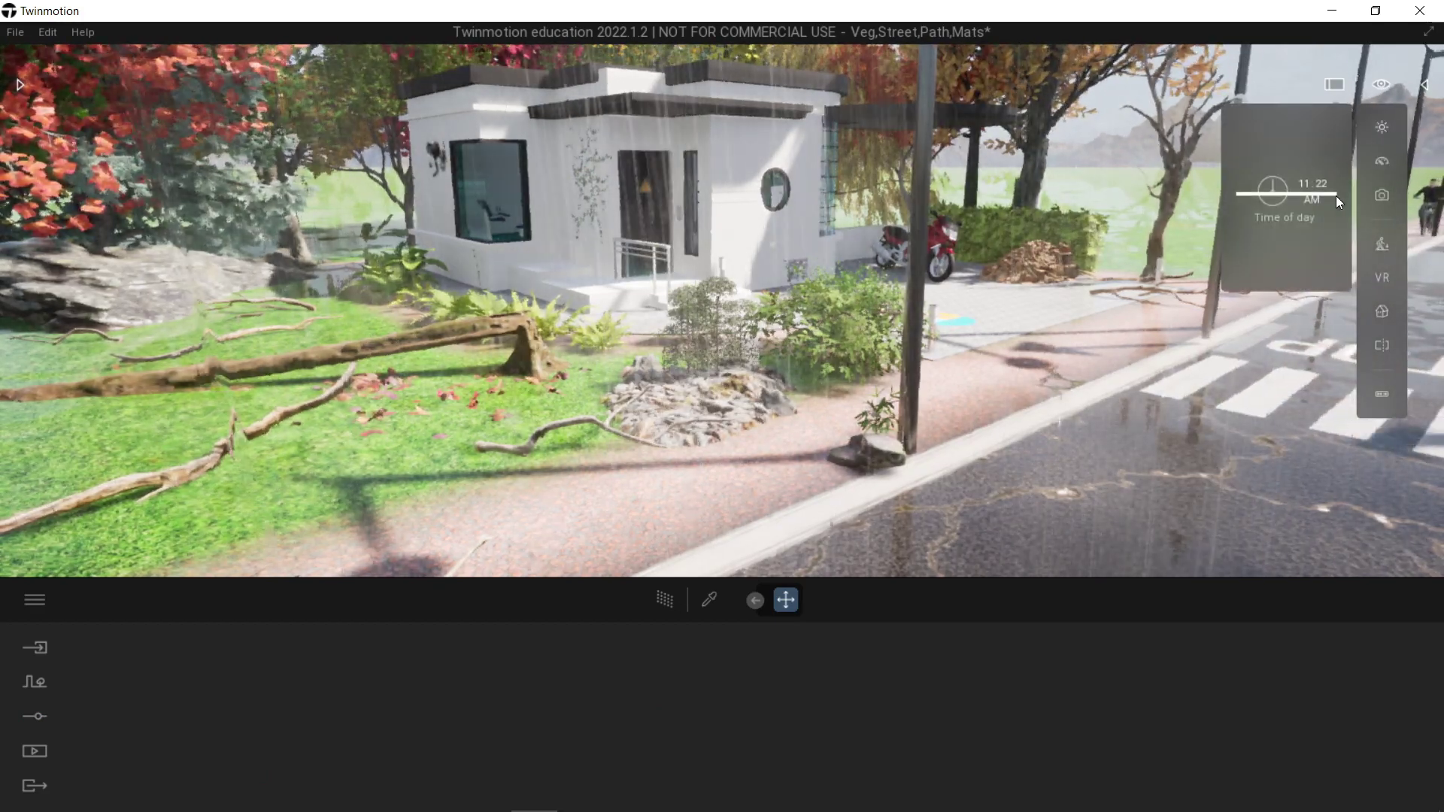
{"action": "left_click_drag", "start_coordinate": [1330, 188], "coordinate": [1312, 219]}
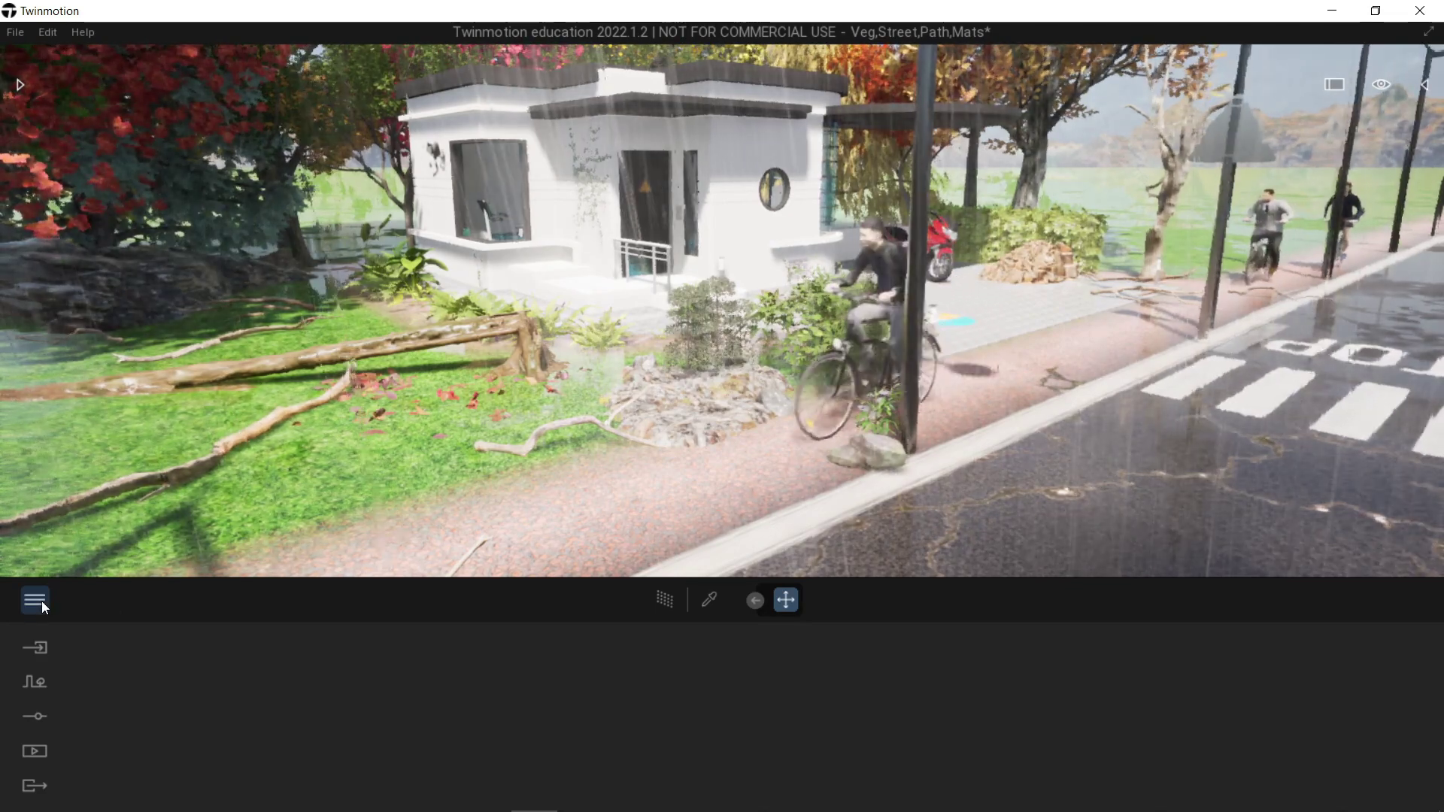
- Set the time stamp preference to the 24H format
{"action": "left_click", "coordinate": [35, 600]}
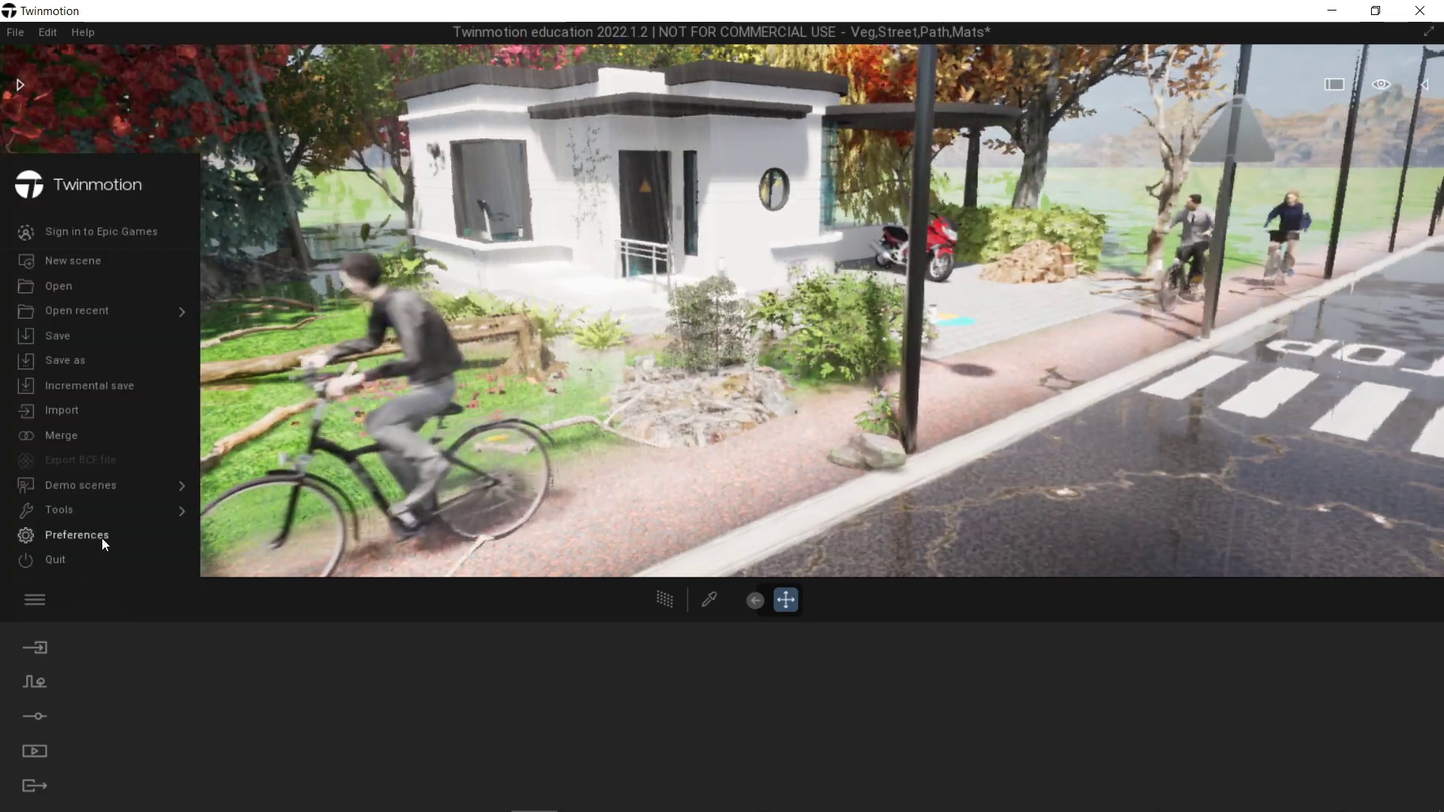
{"action": "left_click", "coordinate": [101, 537]}
{"action": "left_click", "coordinate": [556, 218]}
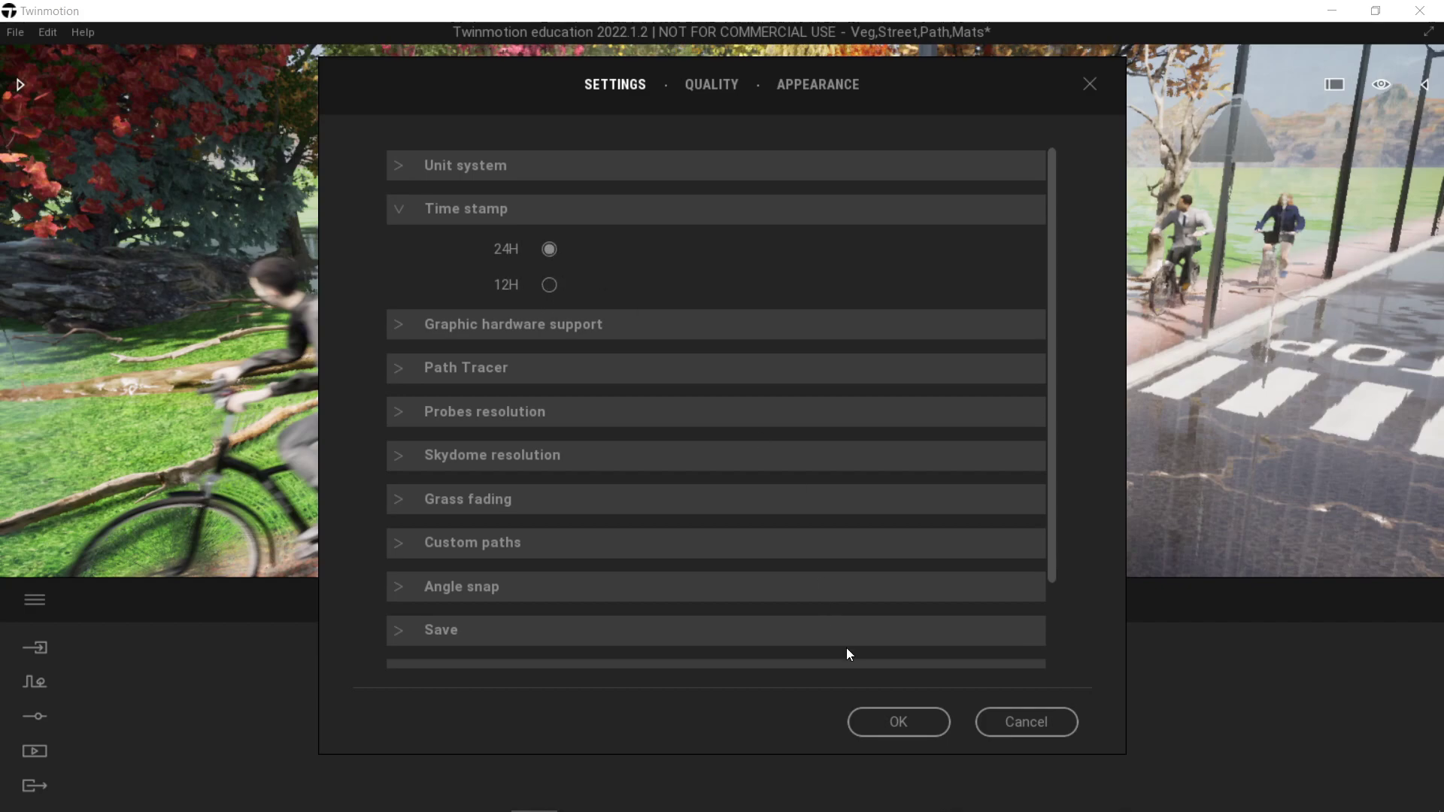
{"action": "left_click", "coordinate": [900, 728]}
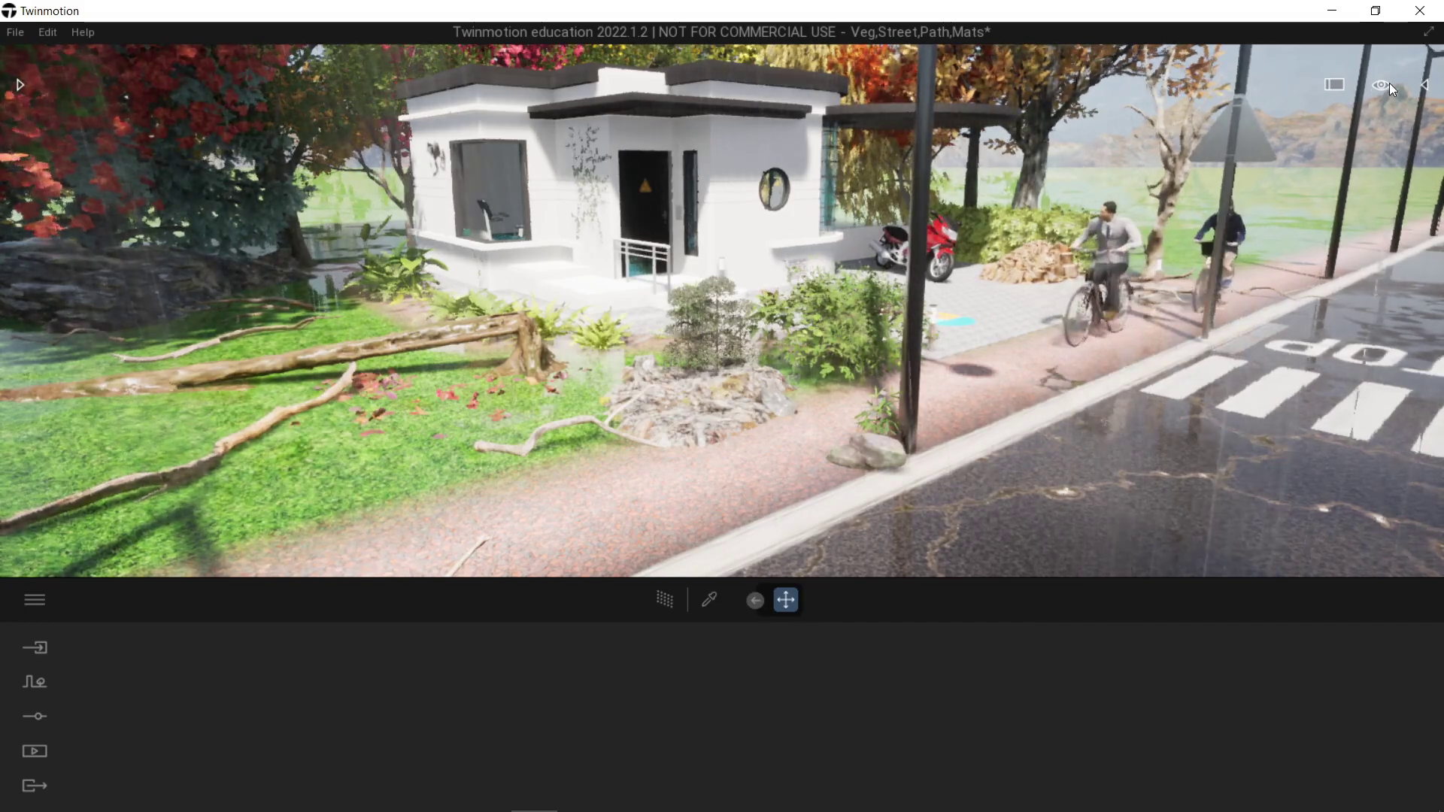
- Set the time of day to 19:57 and view the evening light on the house
{"action": "left_click", "coordinate": [1389, 83]}
{"action": "left_click", "coordinate": [1383, 127]}
{"action": "mouse_move", "coordinate": [1298, 222]}
{"action": "left_mouse_down"}
{"action": "mouse_move", "coordinate": [1297, 253]}
{"action": "mouse_move", "coordinate": [1303, 237]}
{"action": "left_mouse_up"}
{"action": "right_click_drag", "start_coordinate": [909, 327], "coordinate": [946, 256]}
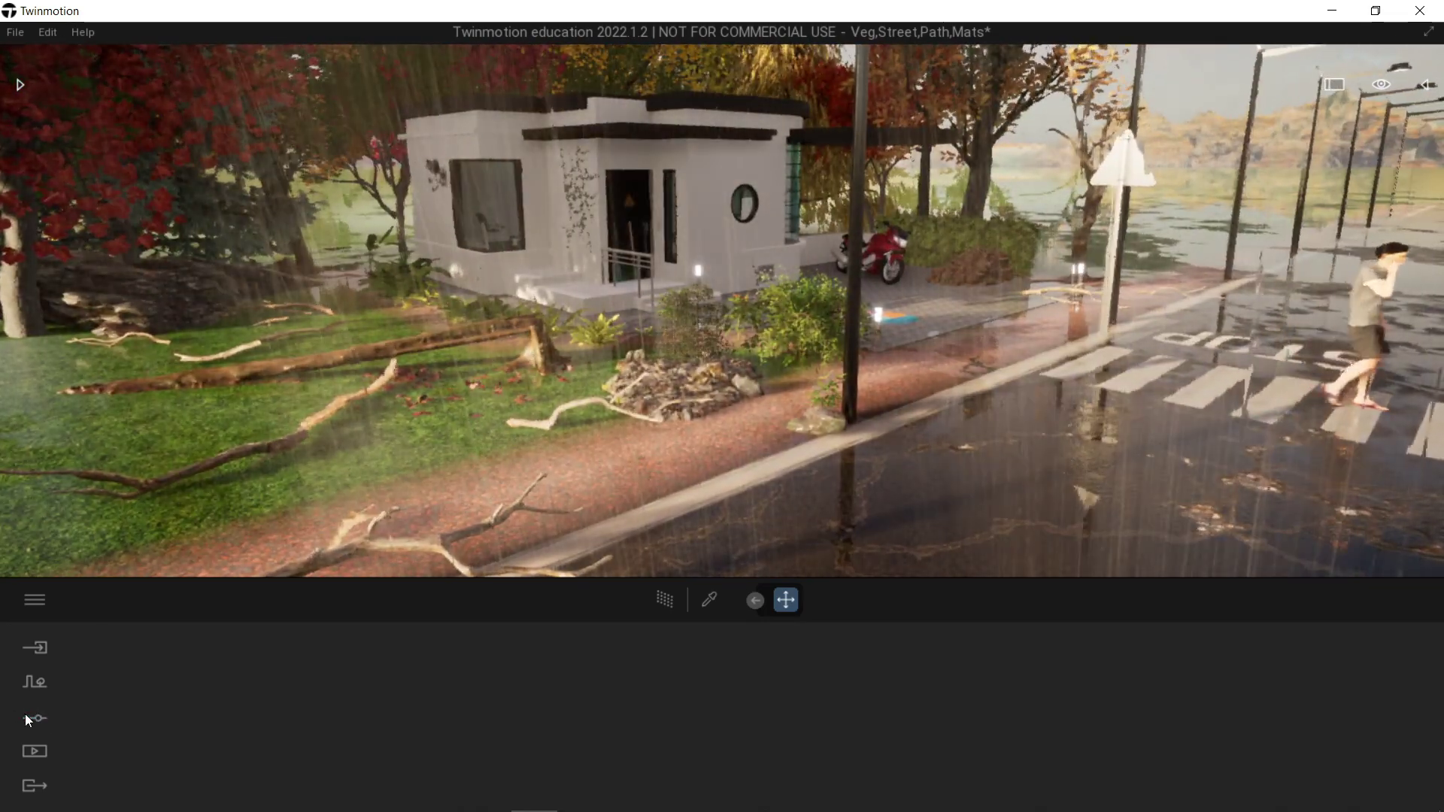
- In the location settings, set the month to July and the north offset to 71°, and view the street
{"action": "left_click", "coordinate": [34, 717]}
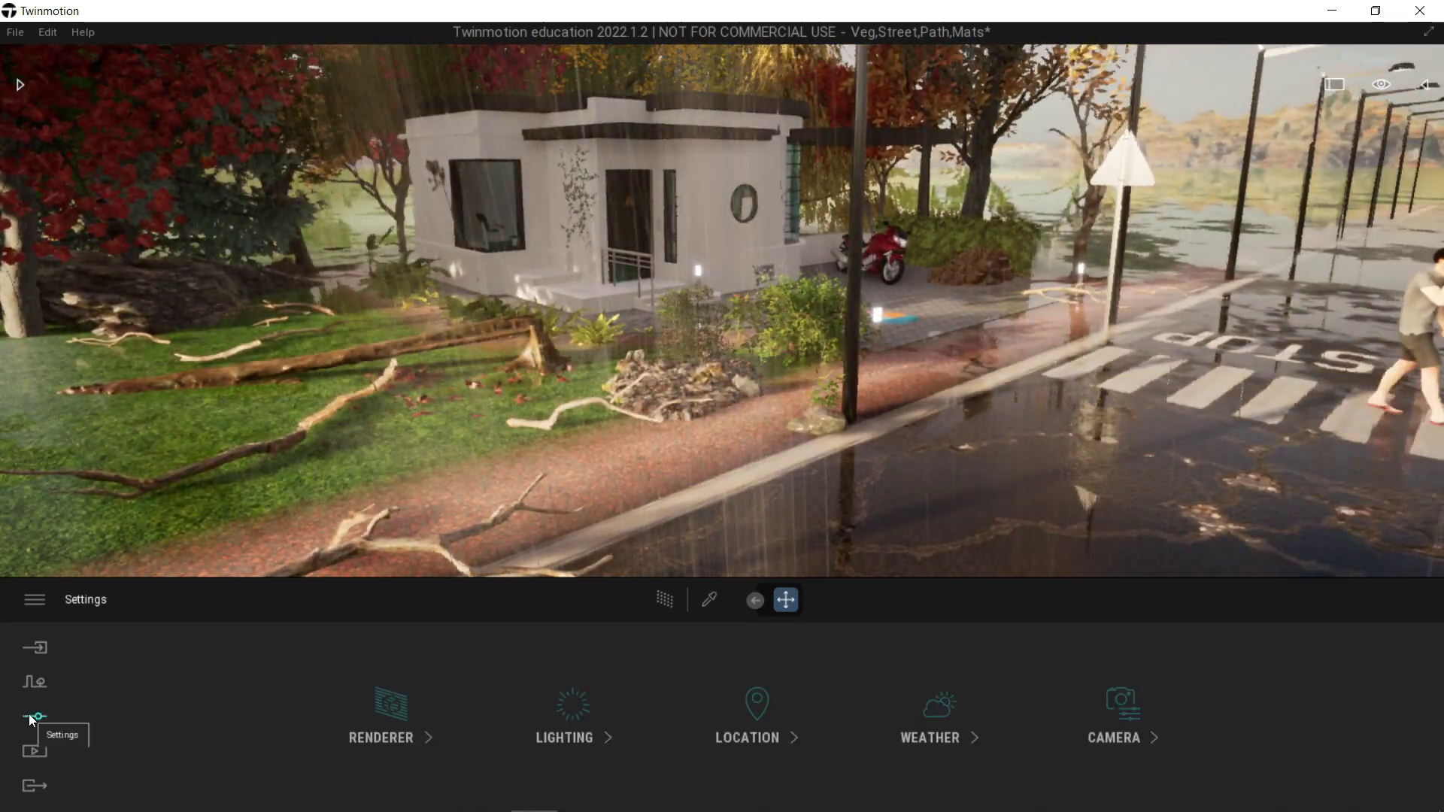
{"action": "left_click", "coordinate": [755, 710]}
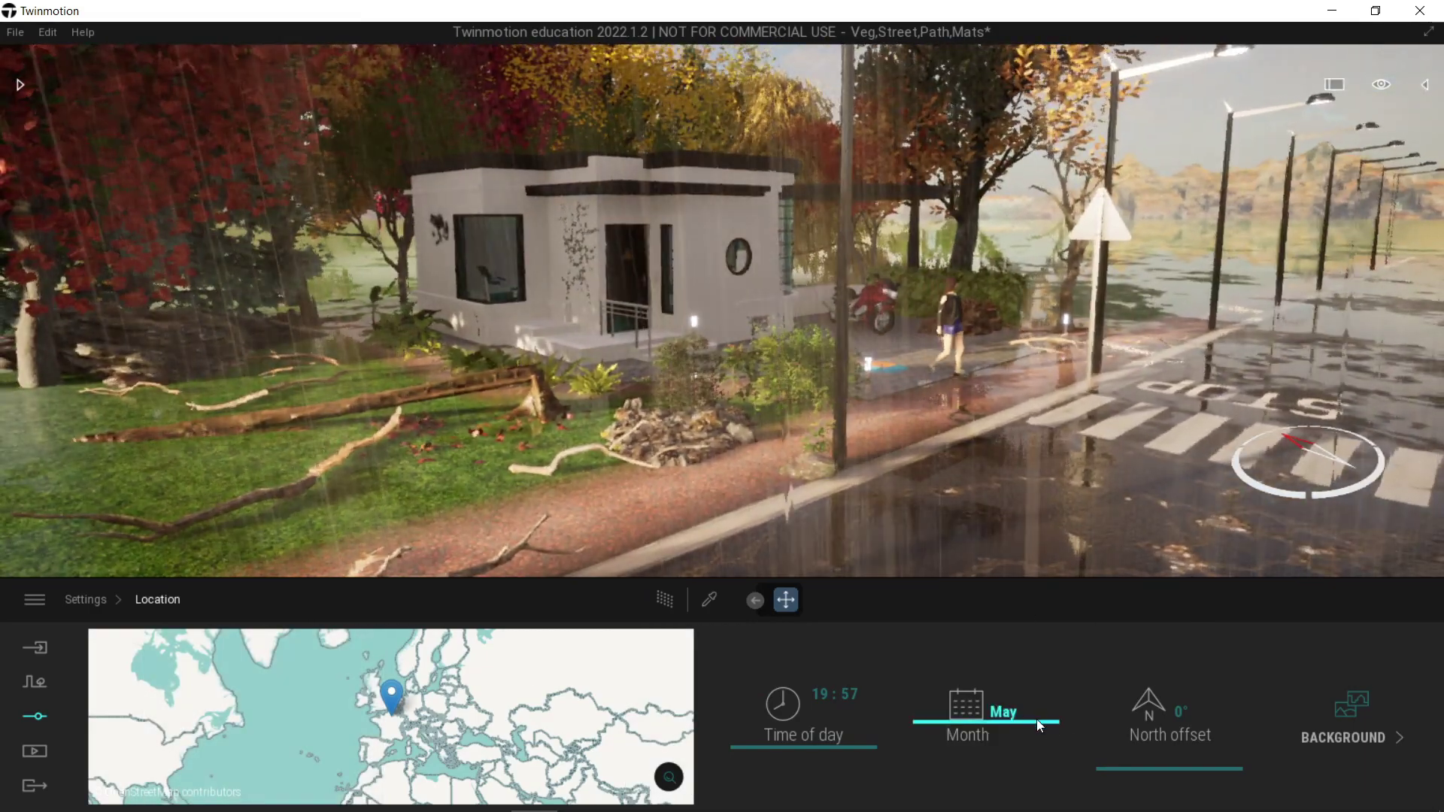
{"action": "left_click_drag", "start_coordinate": [1036, 723], "coordinate": [1044, 682]}
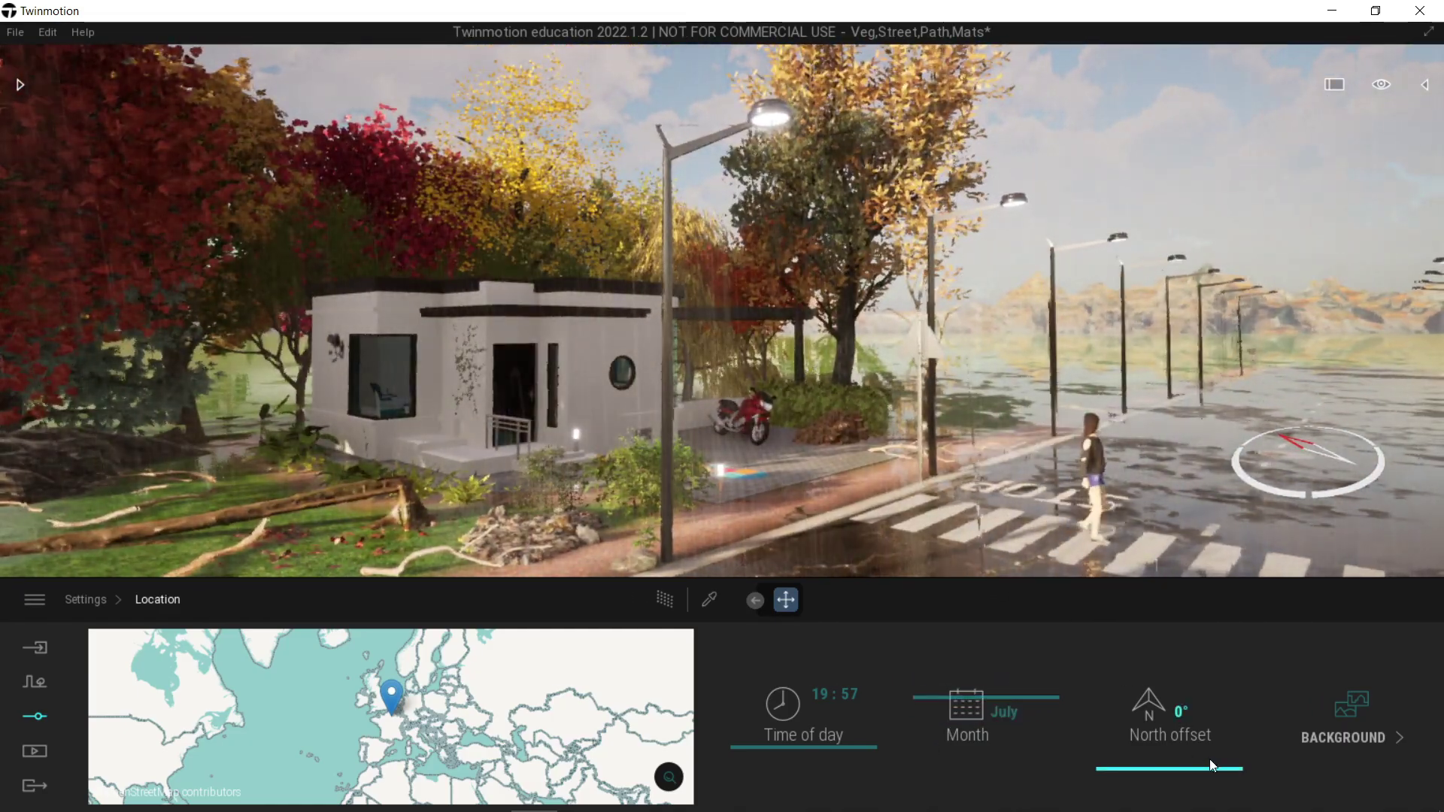
{"action": "mouse_move", "coordinate": [1210, 765]}
{"action": "left_mouse_down"}
{"action": "mouse_move", "coordinate": [1215, 642]}
{"action": "mouse_move", "coordinate": [1212, 740]}
{"action": "left_mouse_up"}
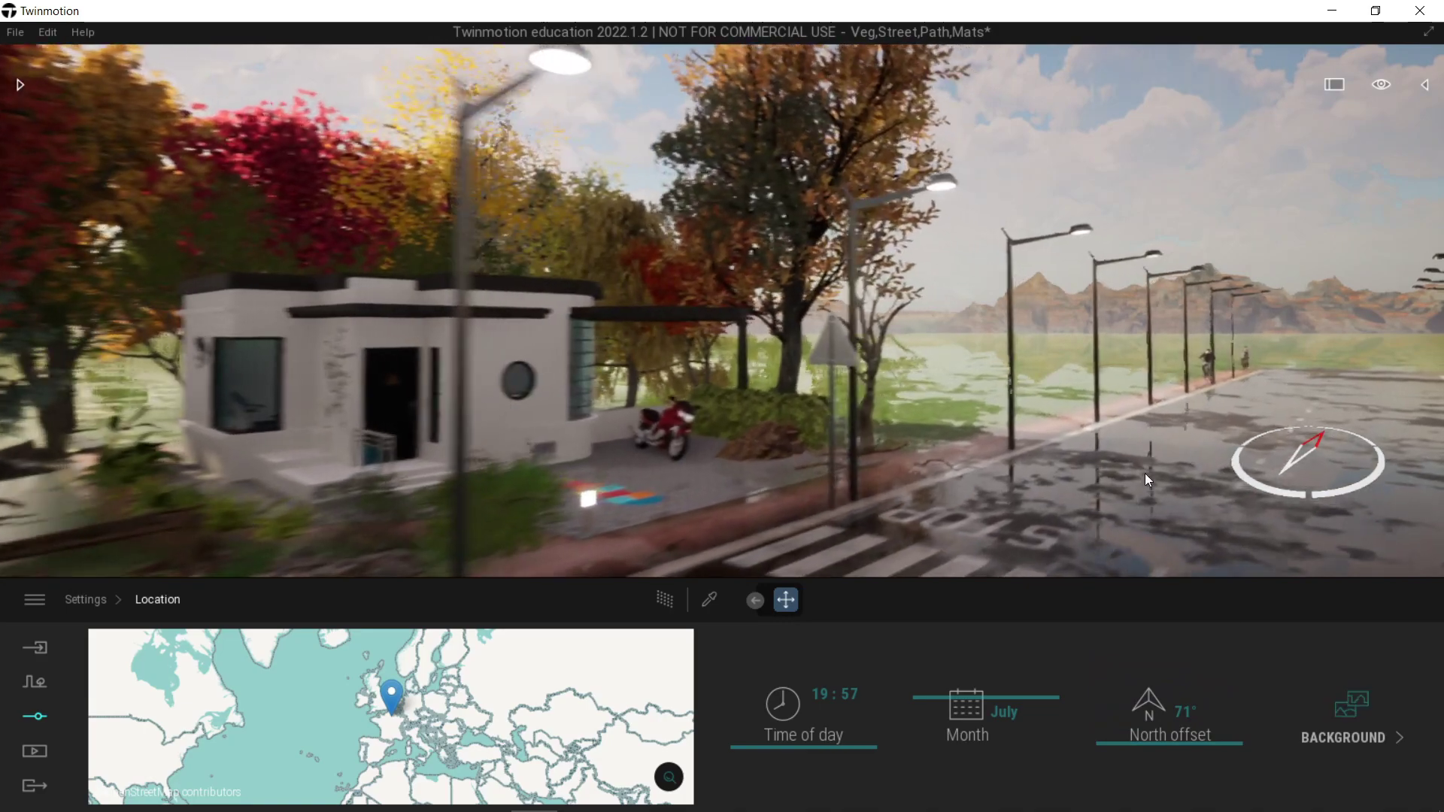
{"action": "scroll", "coordinate": [887, 409], "scroll_direction": "up", "scroll_amount": 3}
{"action": "right_click_drag", "start_coordinate": [887, 409], "coordinate": [1067, 409]}
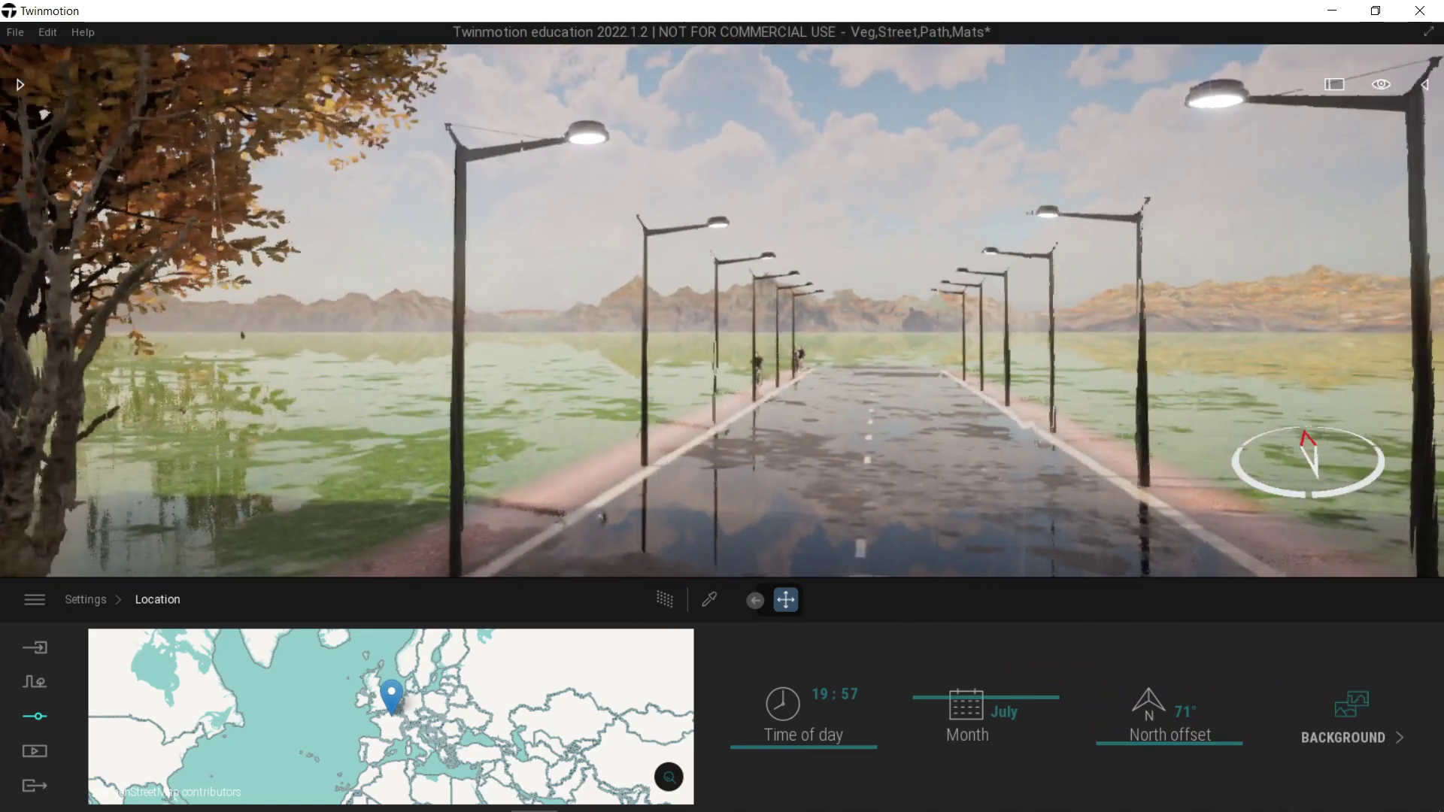
- Try the City island, Bay, Waterfront and None background pictures, and set the background to European city
{"action": "left_click", "coordinate": [1342, 719]}
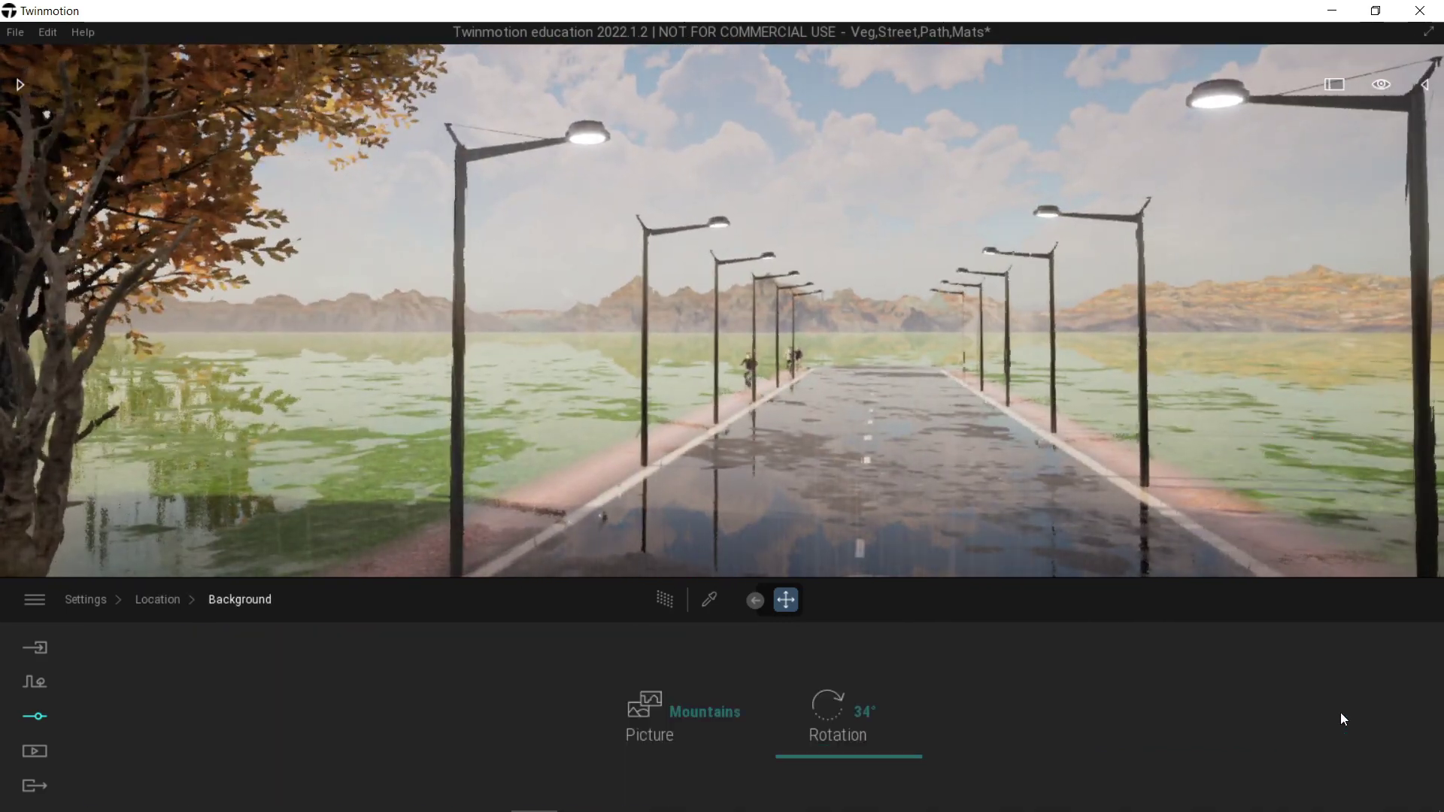
{"action": "left_click", "coordinate": [686, 723]}
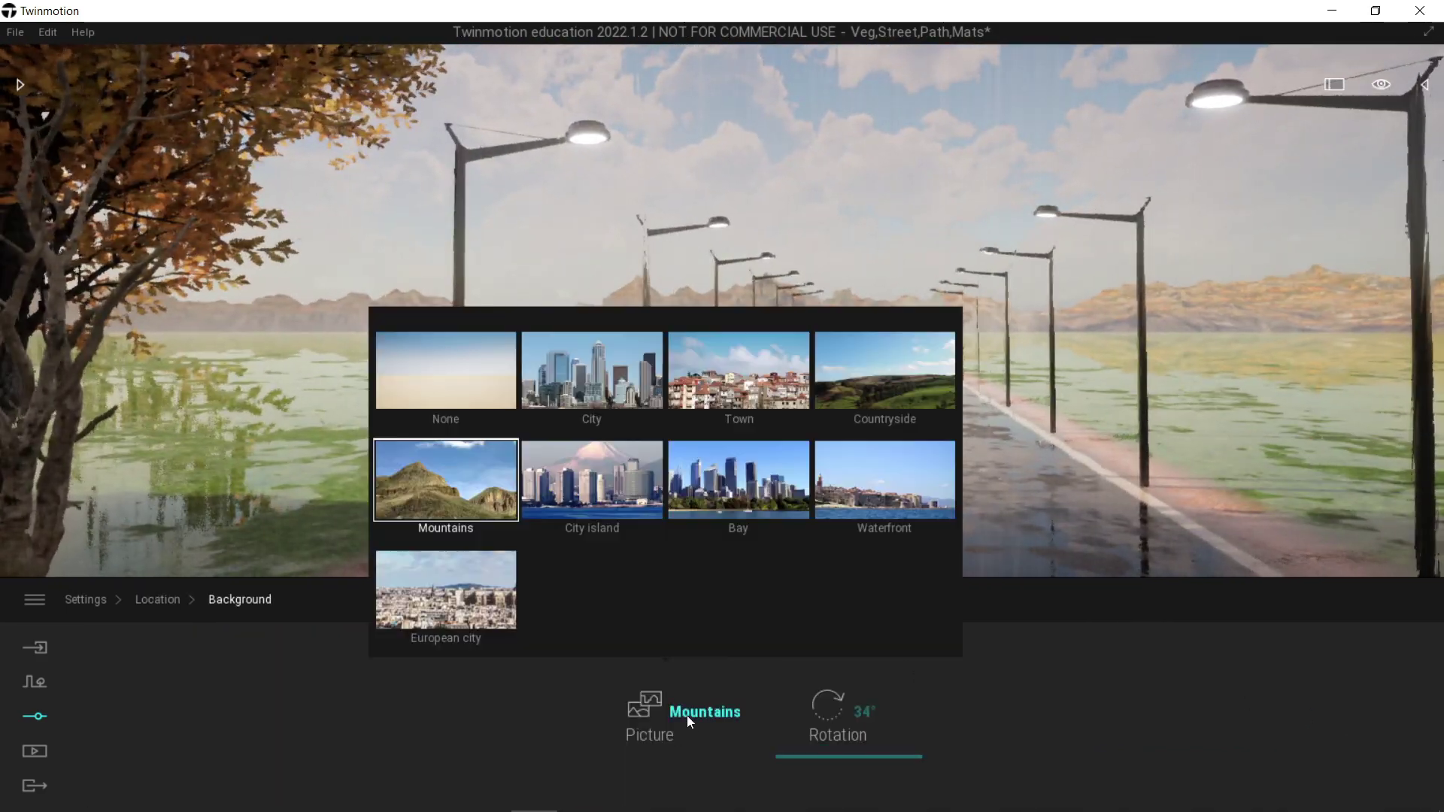
{"action": "left_click", "coordinate": [611, 493]}
{"action": "left_click", "coordinate": [773, 487]}
{"action": "left_click", "coordinate": [898, 490]}
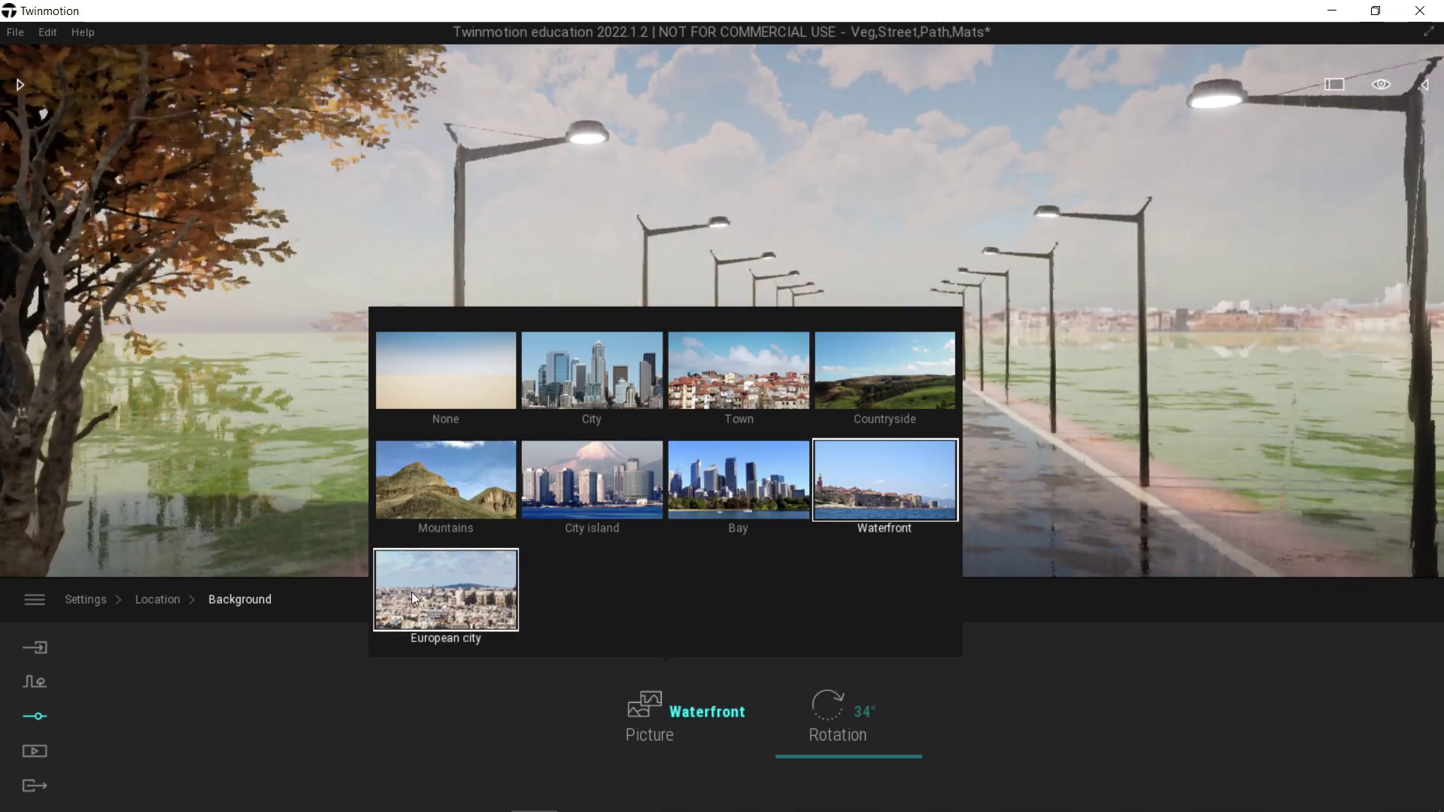
{"action": "left_click", "coordinate": [412, 598]}
{"action": "left_click", "coordinate": [466, 383]}
{"action": "left_click", "coordinate": [444, 597]}
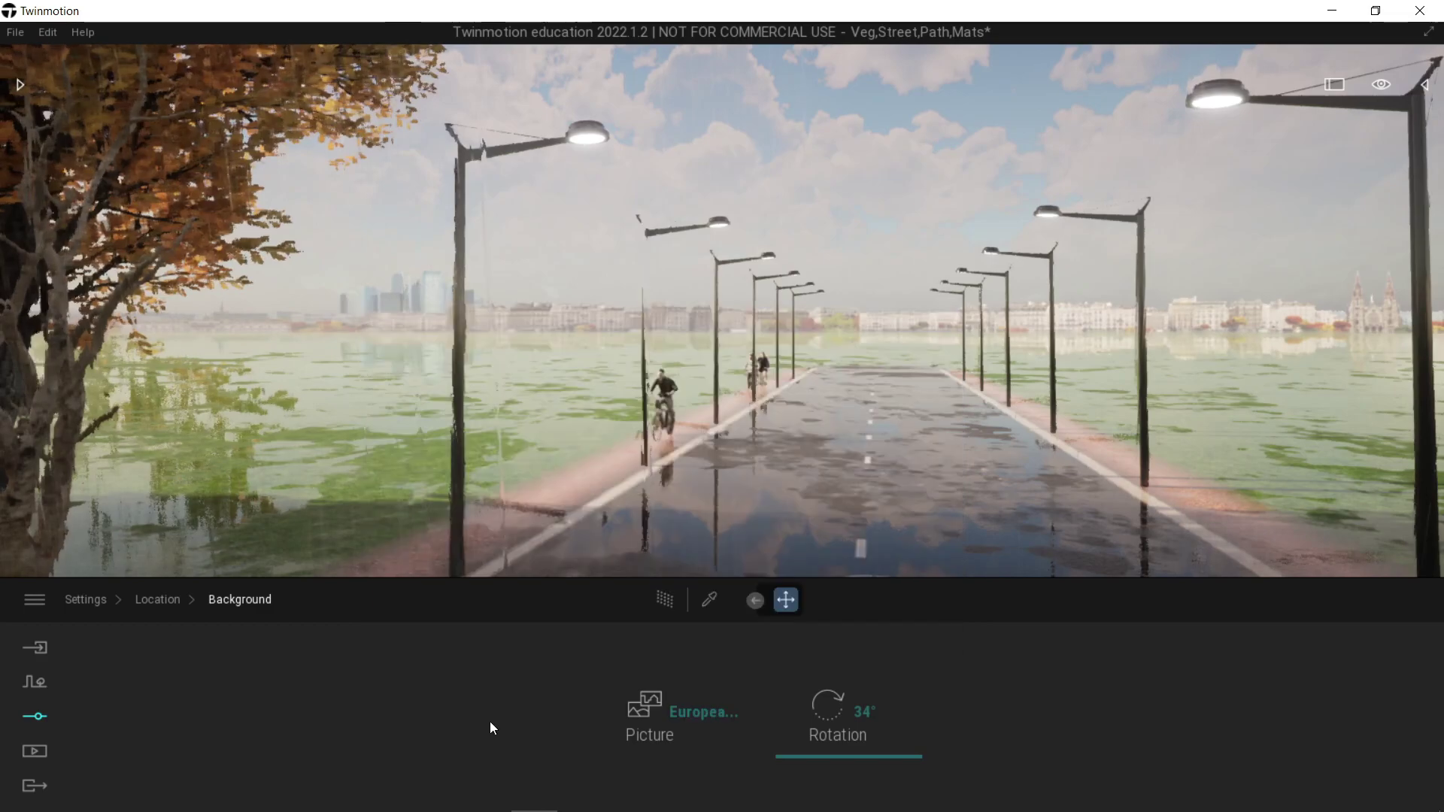
- Rotate the European city background to 242° and view the skyline behind the house and street
{"action": "right_click_drag", "start_coordinate": [829, 513], "coordinate": [865, 597]}
{"action": "left_click_drag", "start_coordinate": [886, 758], "coordinate": [890, 742]}
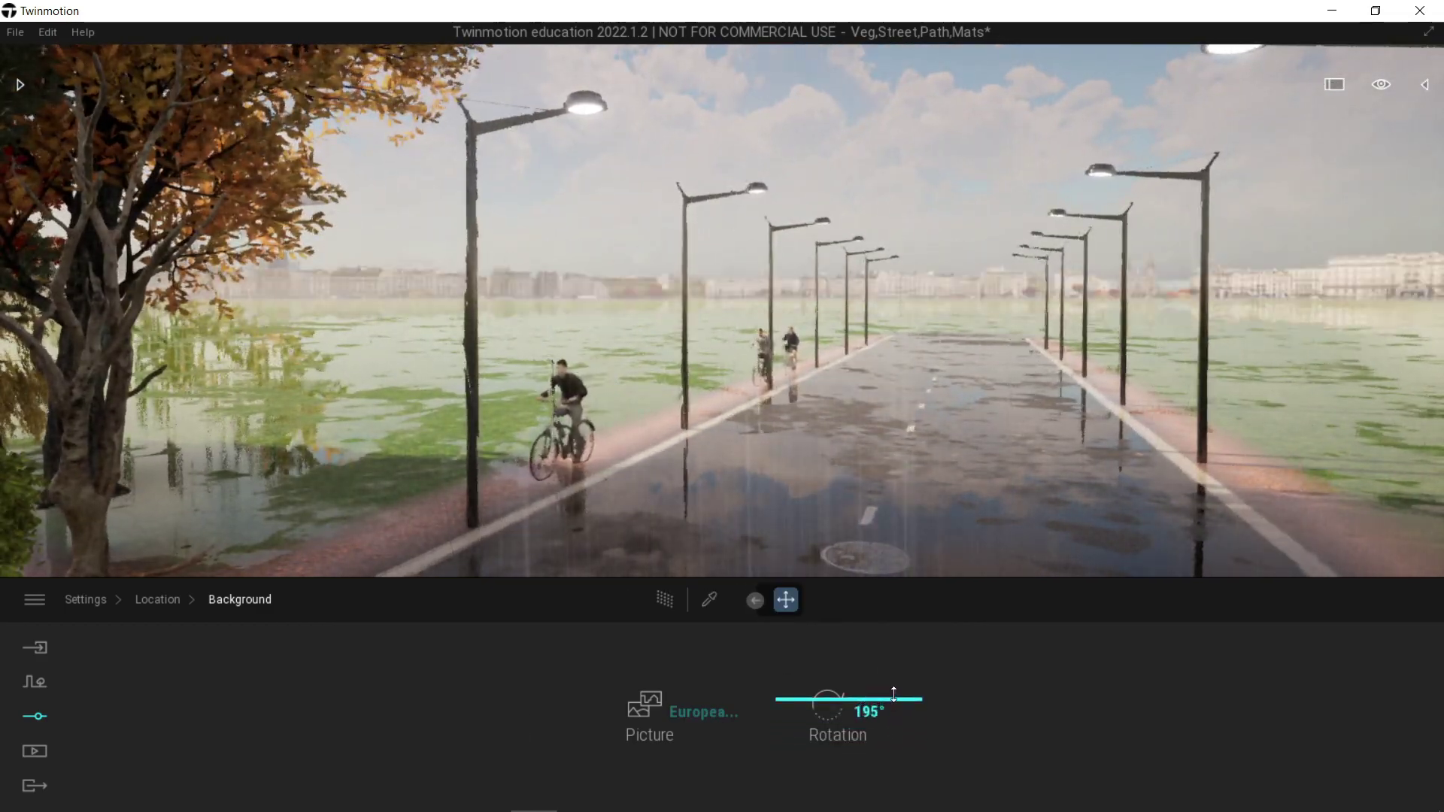
{"action": "scroll", "coordinate": [850, 442], "scroll_direction": "down", "scroll_amount": 3}
{"action": "mouse_move", "coordinate": [850, 443]}
{"action": "right_mouse_down"}
{"action": "mouse_move", "coordinate": [823, 451]}
{"action": "mouse_move", "coordinate": [1053, 456]}
{"action": "mouse_move", "coordinate": [835, 455]}
{"action": "mouse_move", "coordinate": [849, 454]}
{"action": "right_mouse_up"}
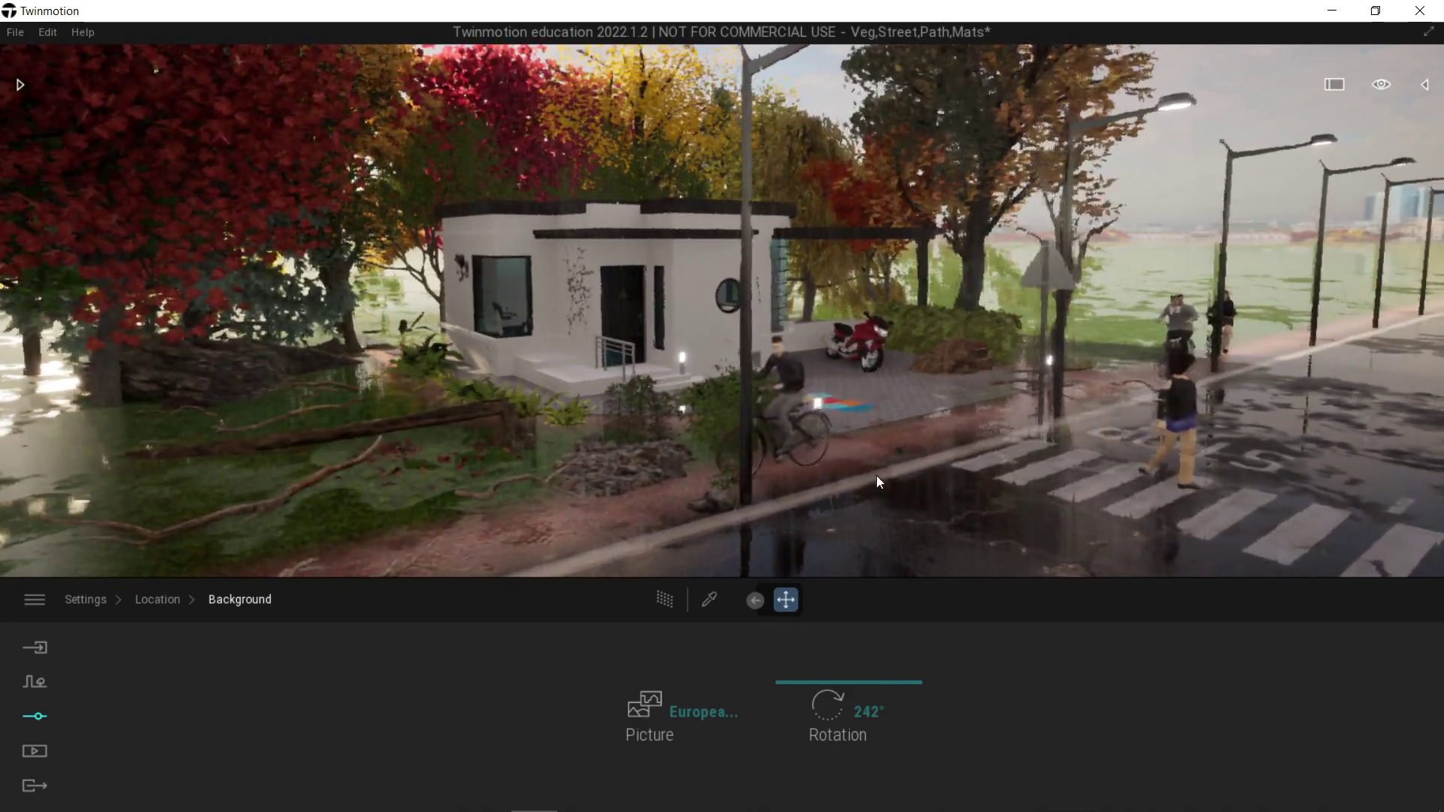
{"action": "scroll", "coordinate": [886, 454], "scroll_direction": "up", "scroll_amount": 1}
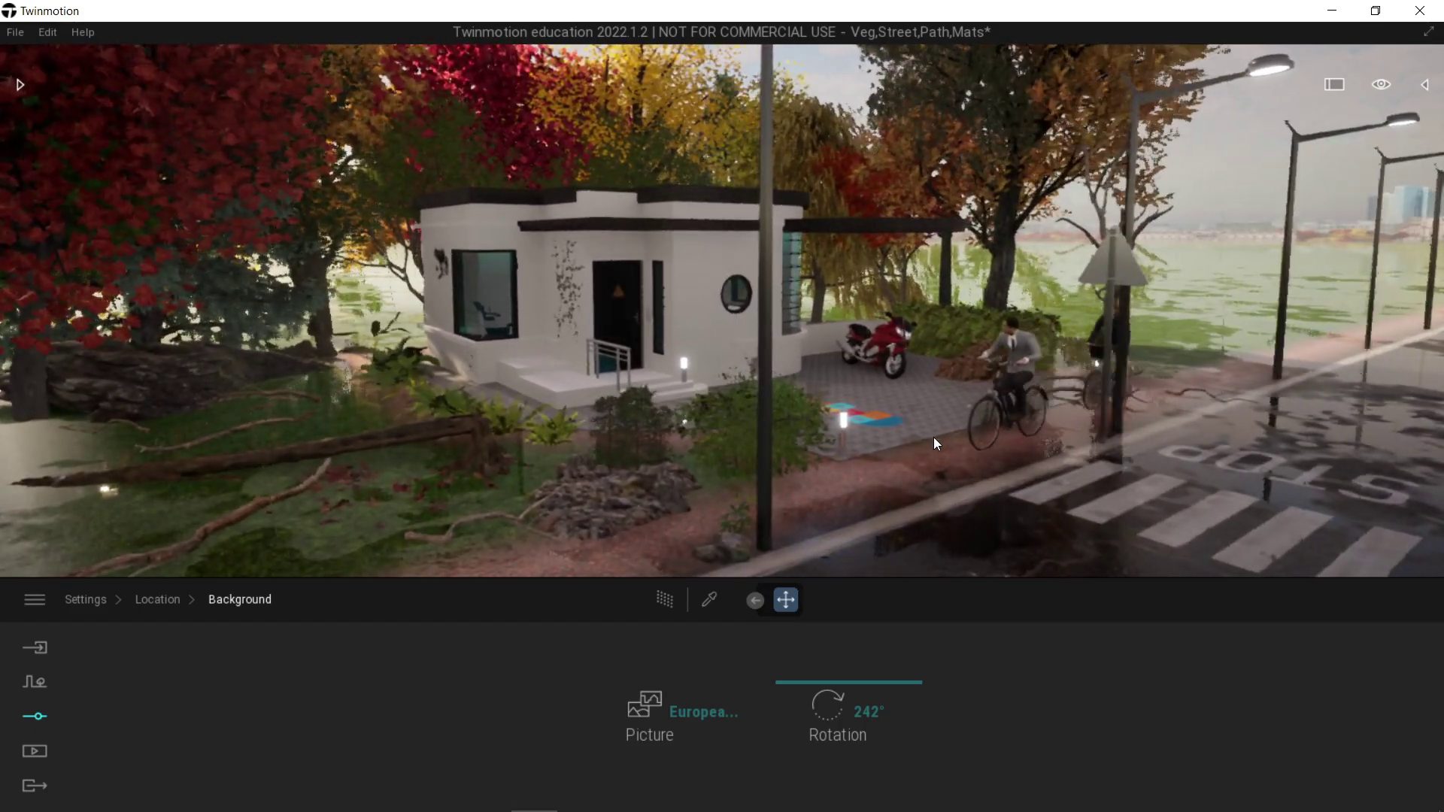
{"action": "right_click_drag", "start_coordinate": [933, 438], "coordinate": [1014, 433]}
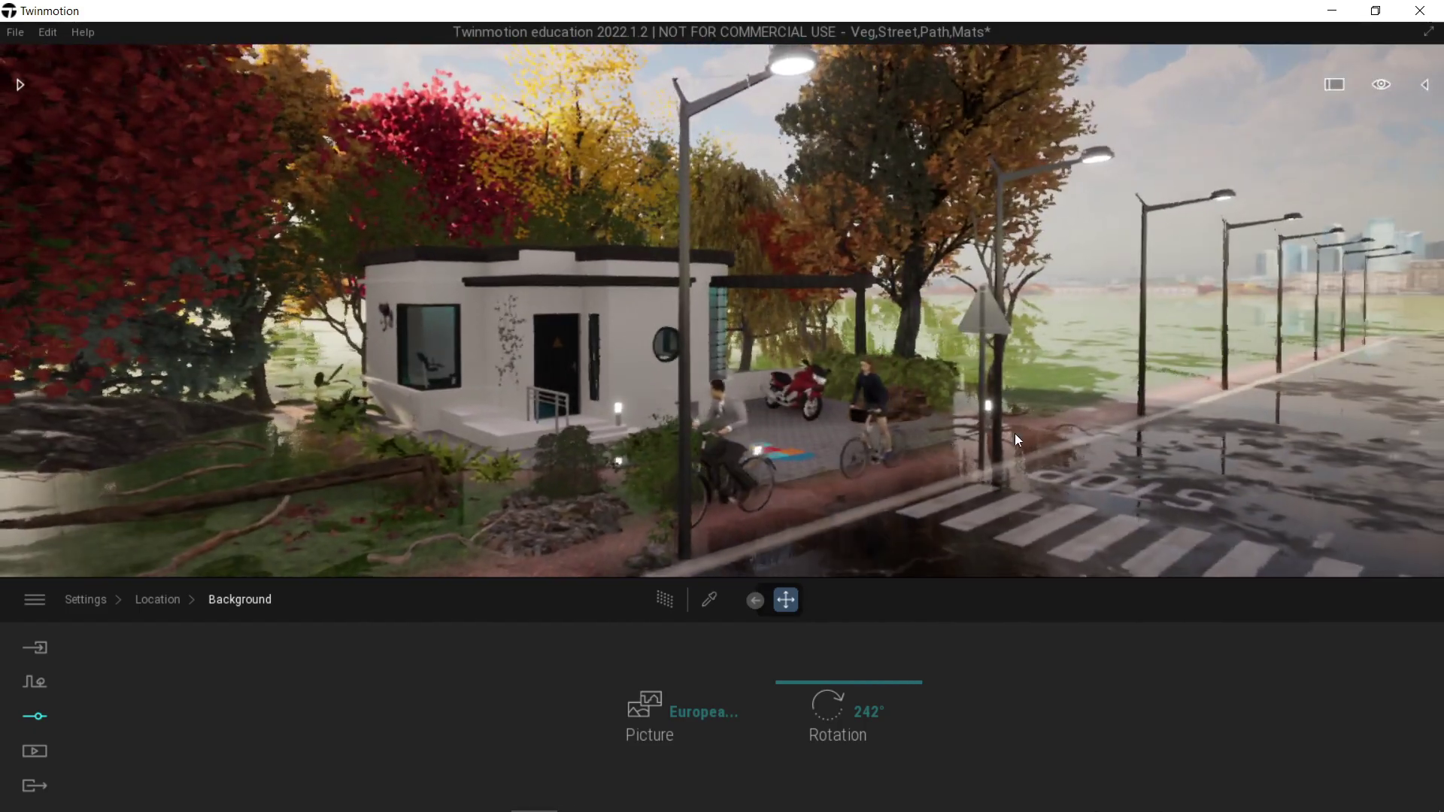